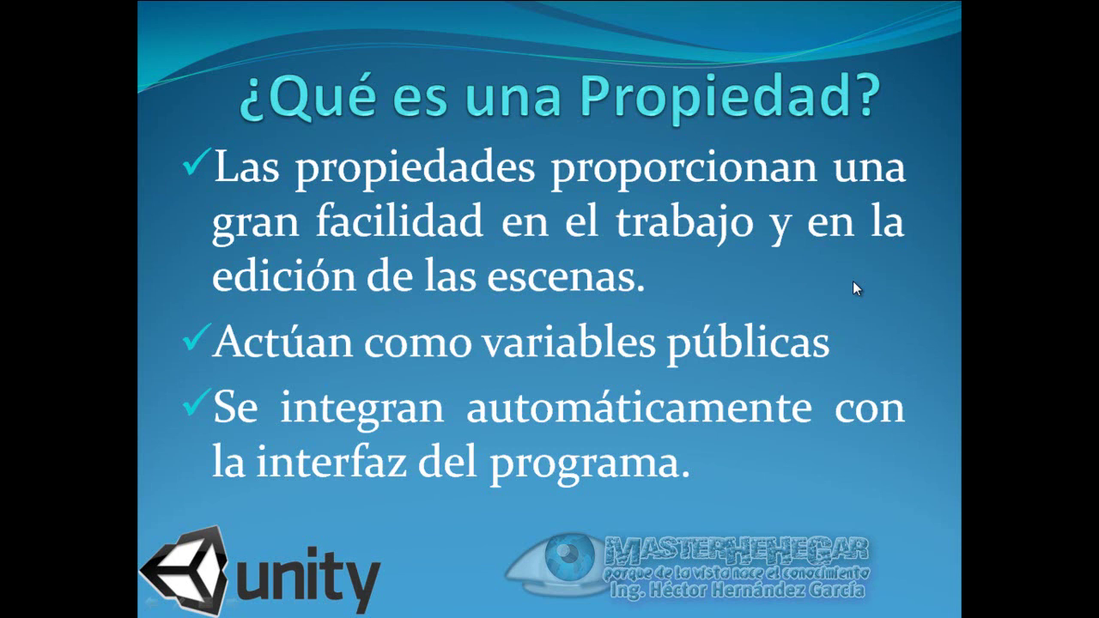
Step: Advance the slideshow to the 'Propiedad Integrada en el Inspector' slide showing Posicion X, Y, Z
click(854, 286)
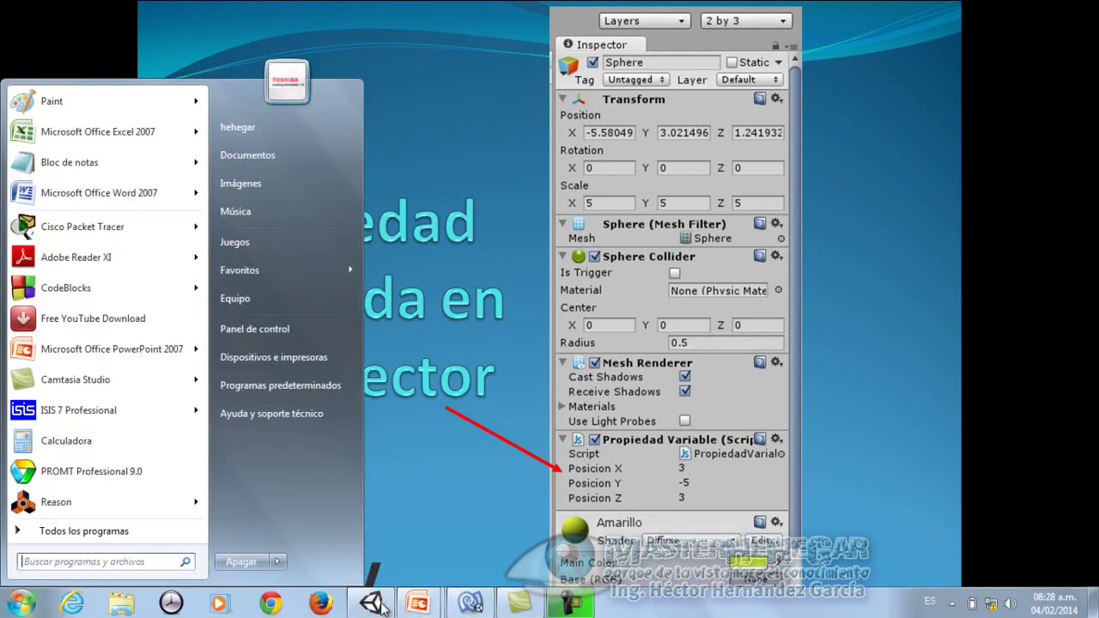
Step: In Unity, add a new Sphere from GameObject > Create Other and drag it onto the floor area
click(378, 605)
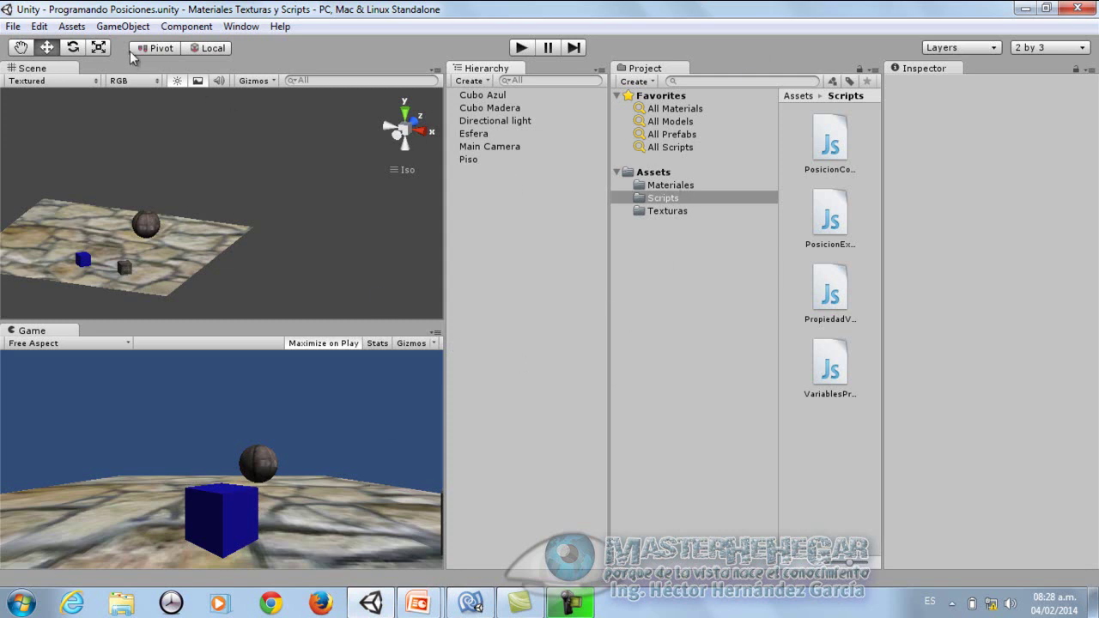
click(123, 26)
mouse_move(142, 72)
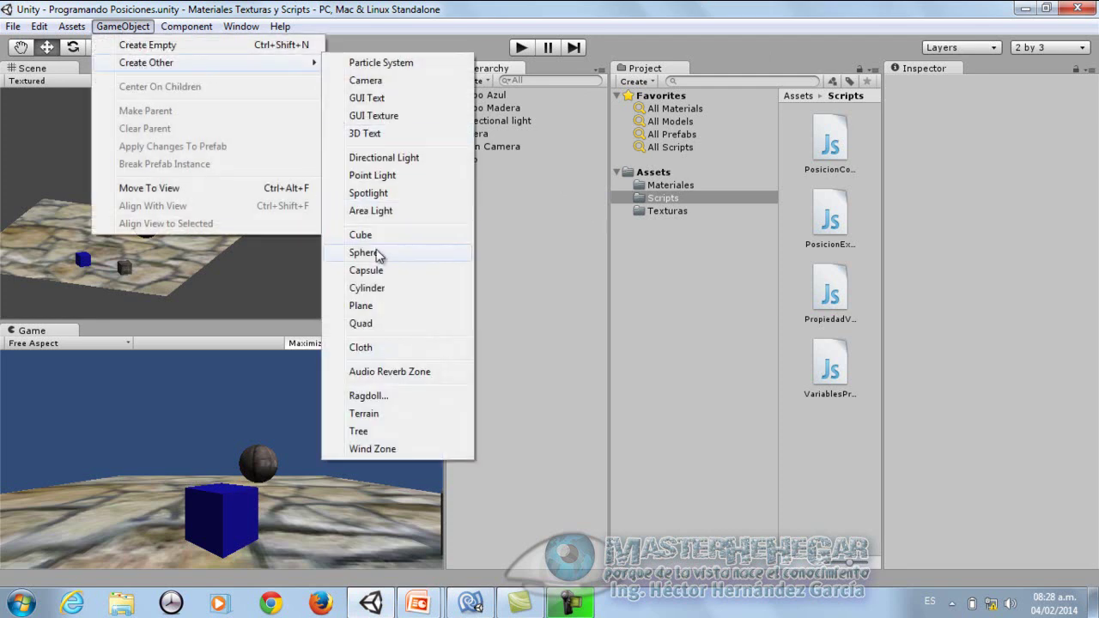
click(376, 255)
drag(244, 187, 169, 244)
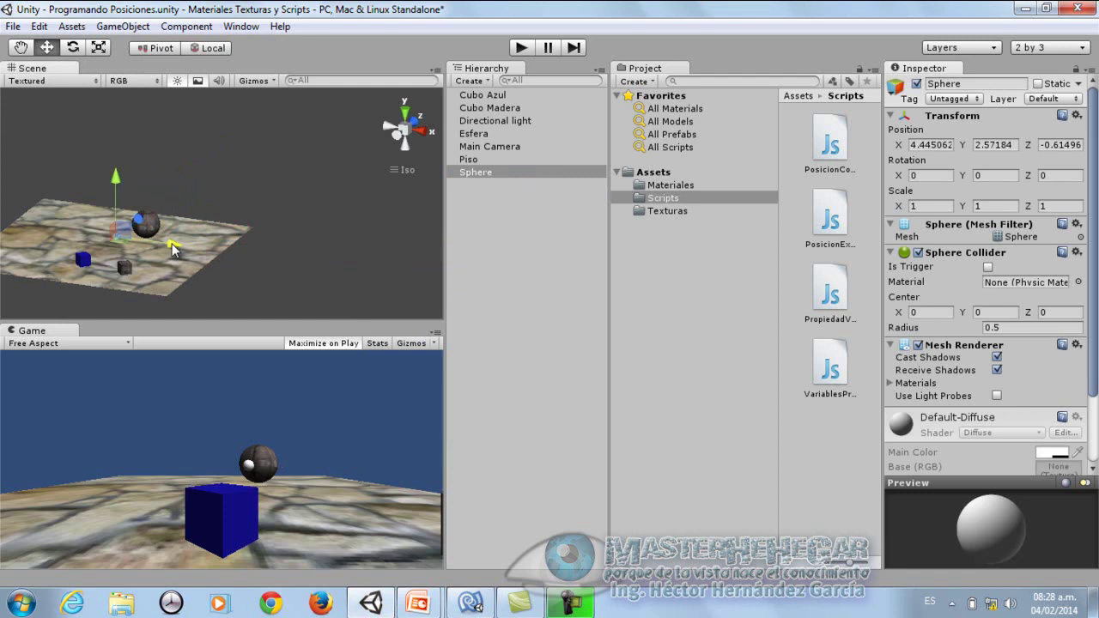
Step: Scale the sphere to 5, 5, 5 and move it up and left, above the floor
click(934, 203)
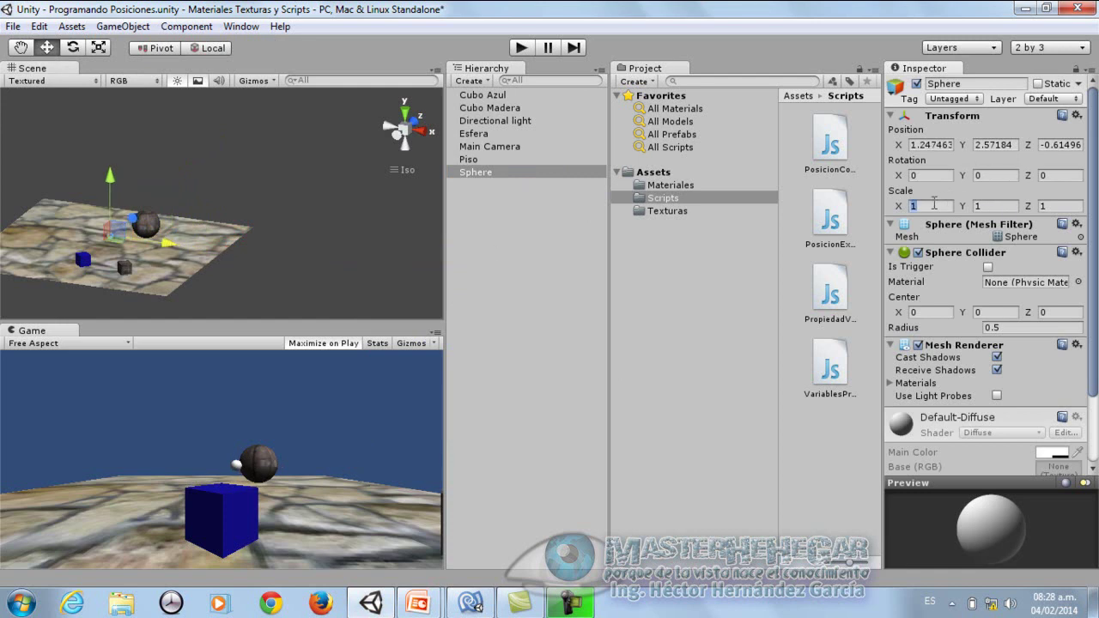
text(5)
key(Tab)
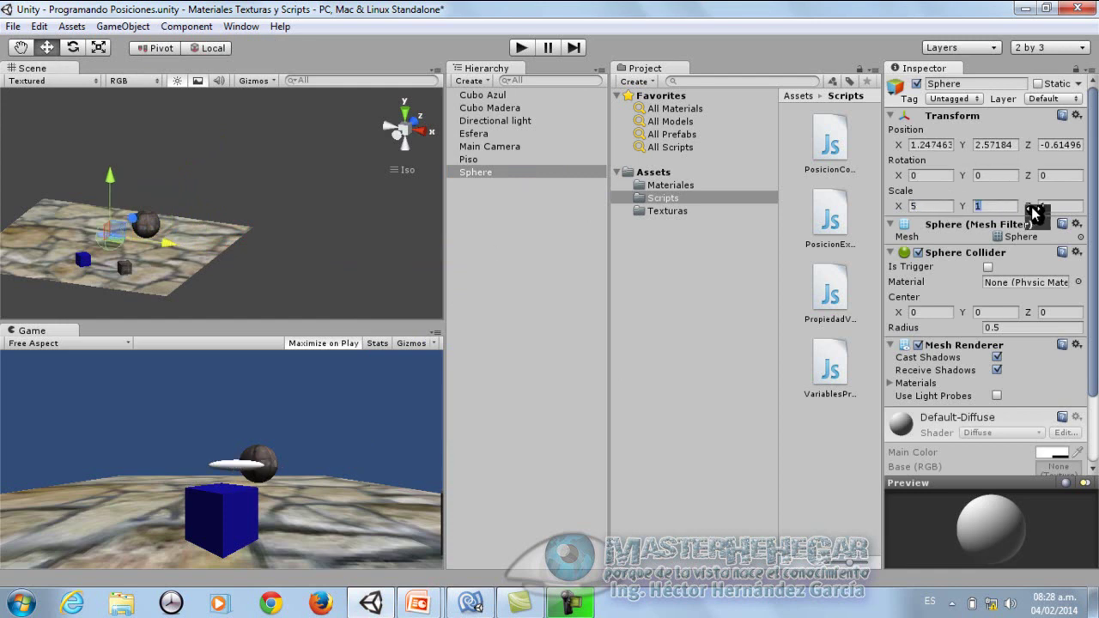
text(5)
key(Tab)
text(5)
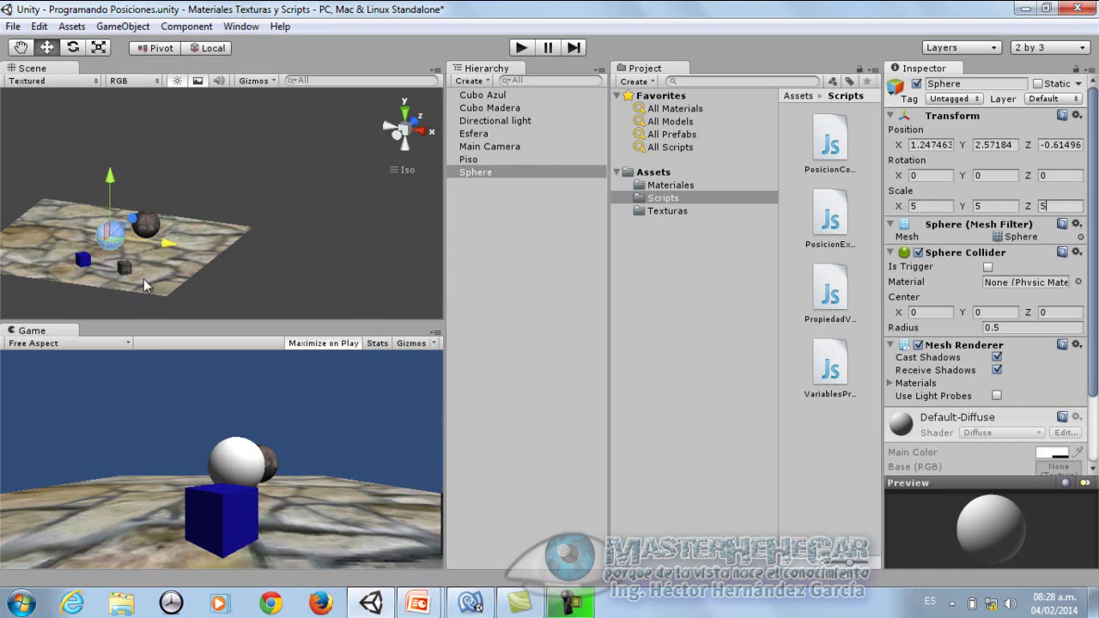
drag(112, 188, 112, 170)
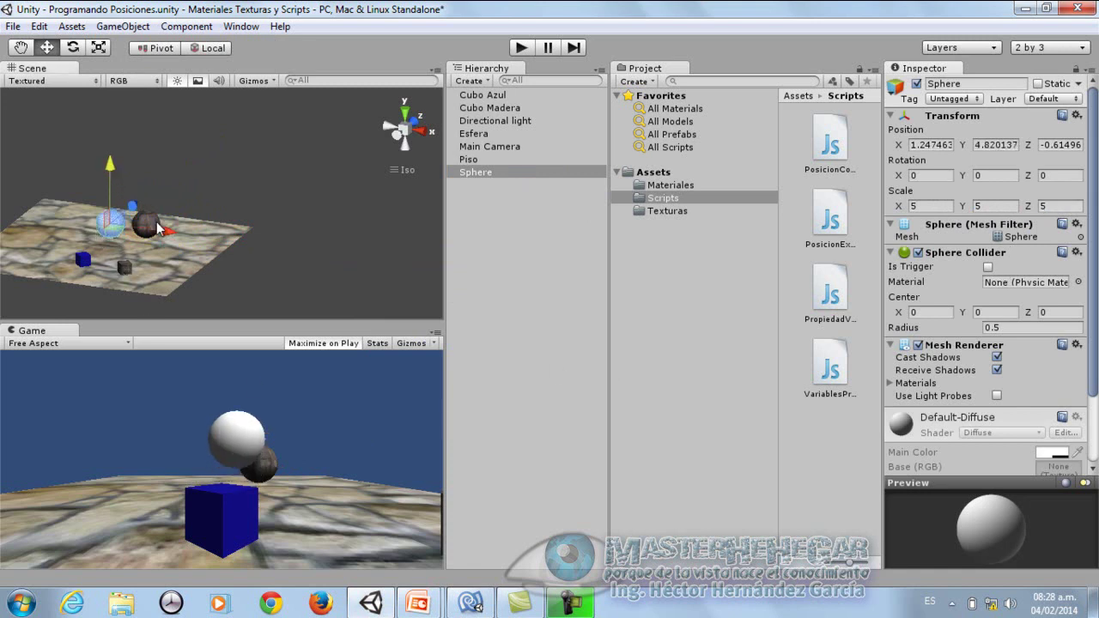
drag(146, 229, 135, 236)
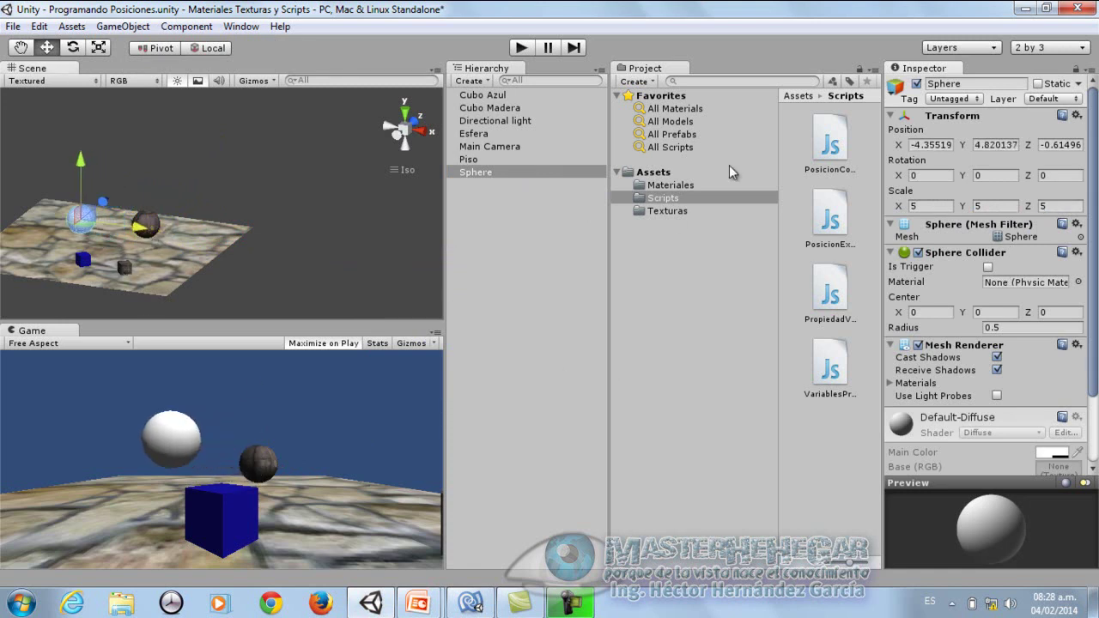
Step: Rename the new sphere to EsferaAmarilla
right_click(481, 173)
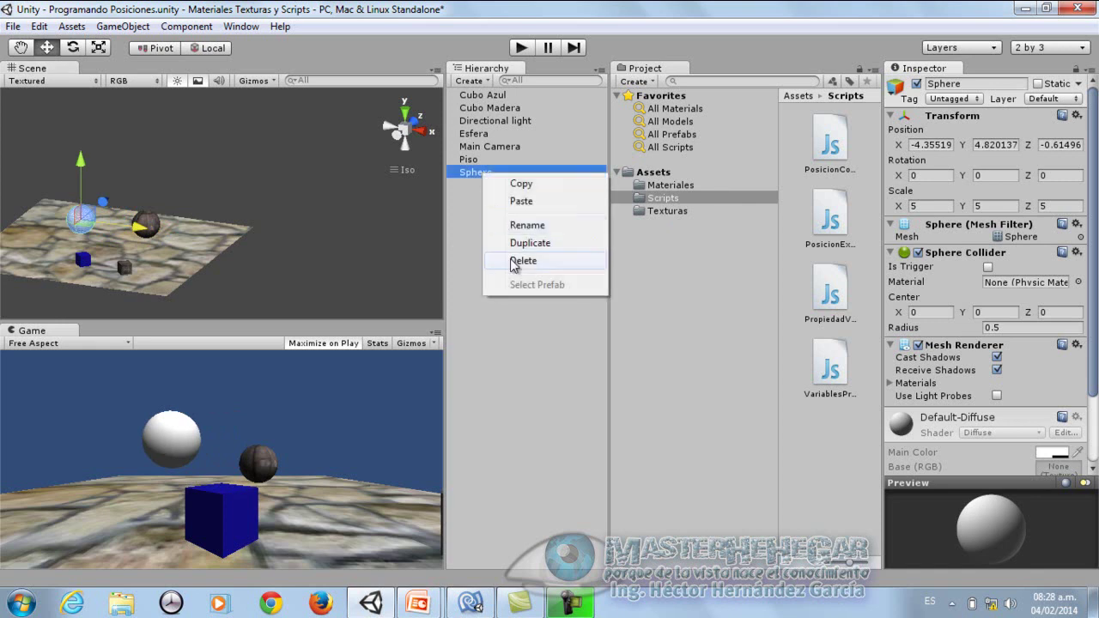
click(529, 227)
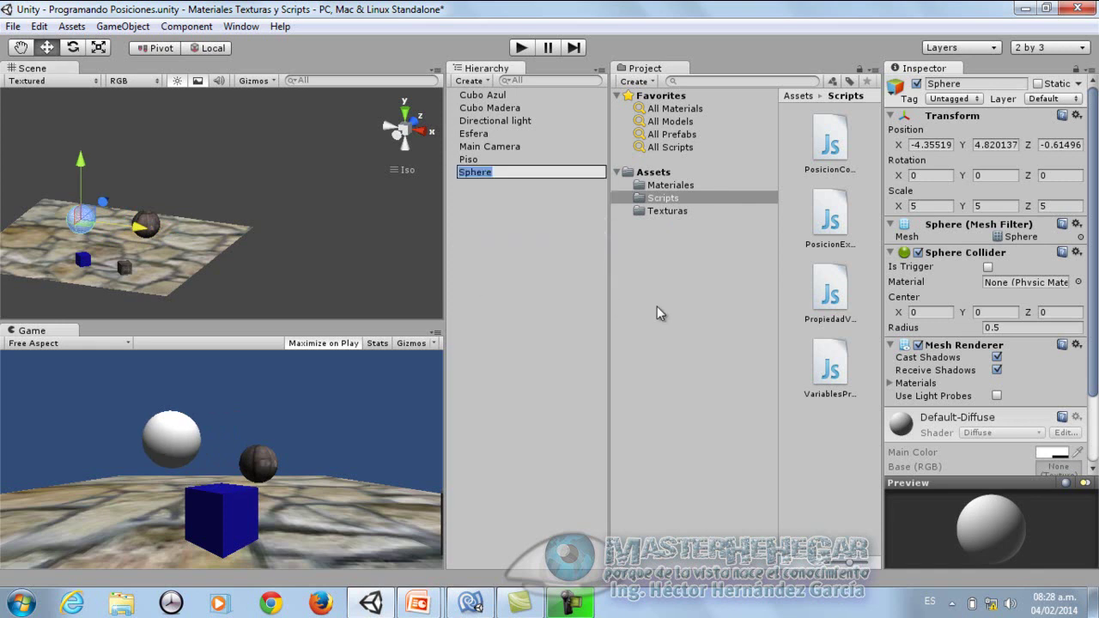
text(Esg)
key(BackSpace)
text(fera)
key(BackSpace)
text(Amarilla)
key(Return)
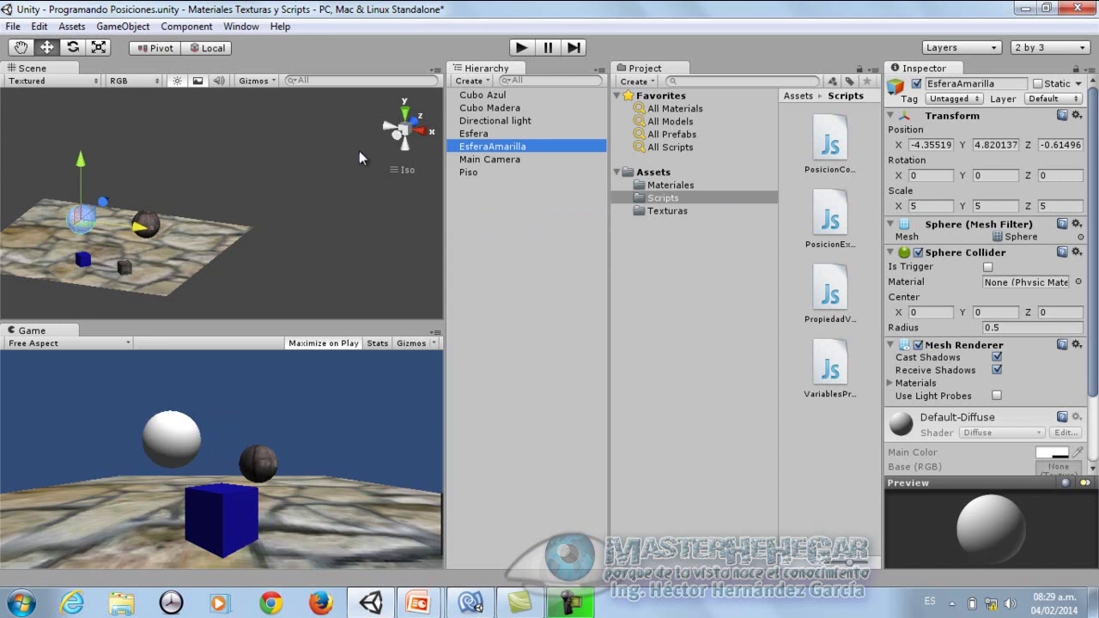
Step: Apply the yellow Amarillo material from Materiales to EsferaAmarilla, then list the Scripts folder
click(670, 185)
drag(846, 161, 511, 152)
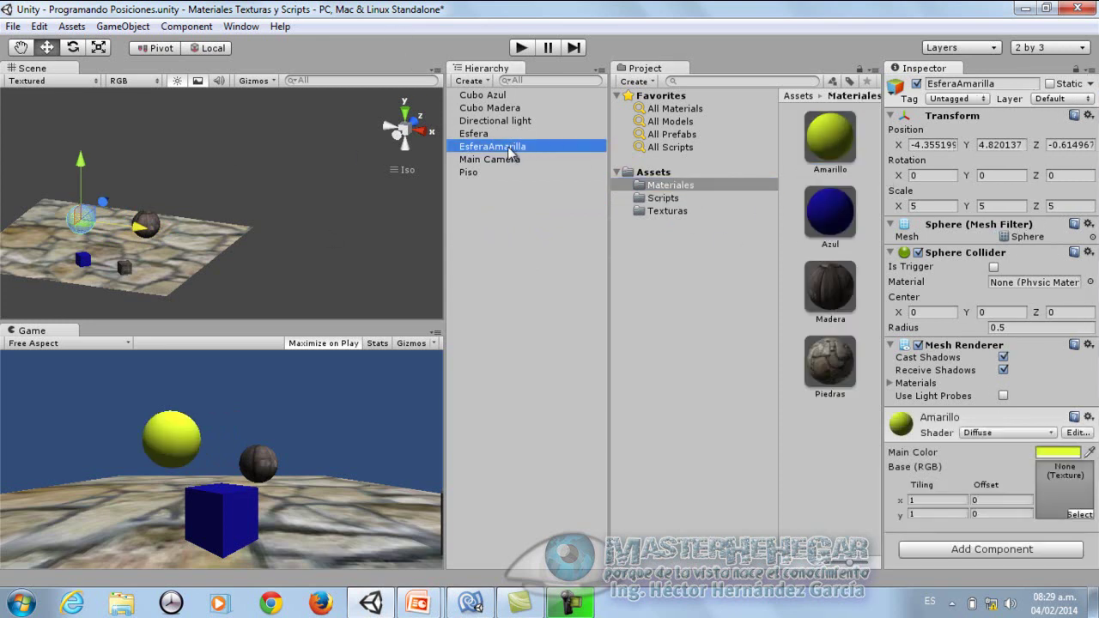
click(664, 198)
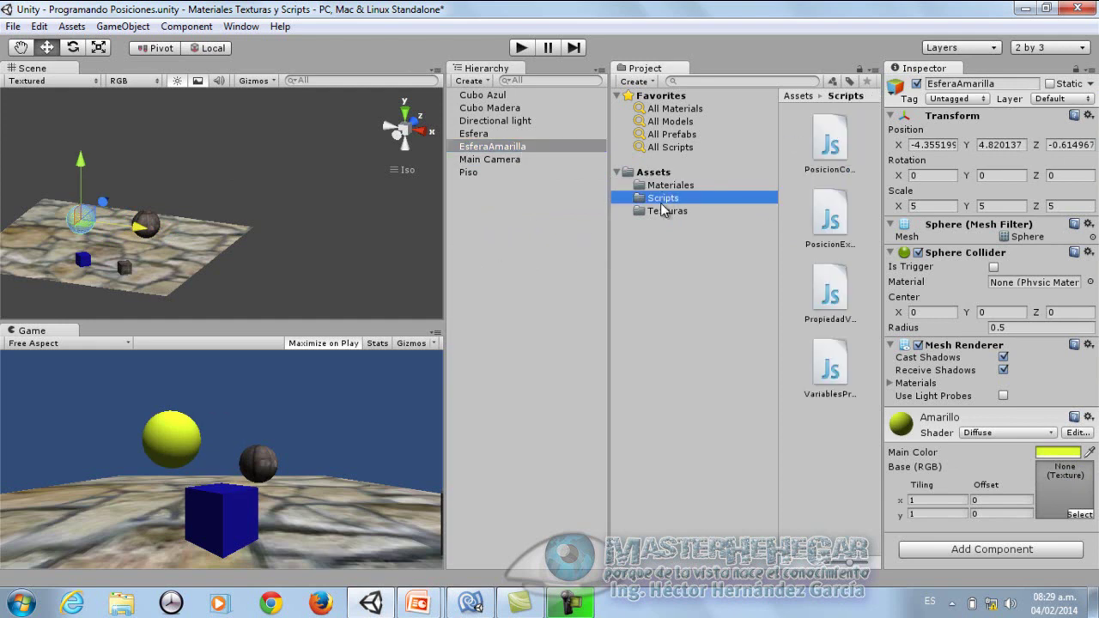
Step: Create a new JavaScript script named PropiedadVariable in the Scripts folder
right_click(665, 199)
mouse_move(803, 221)
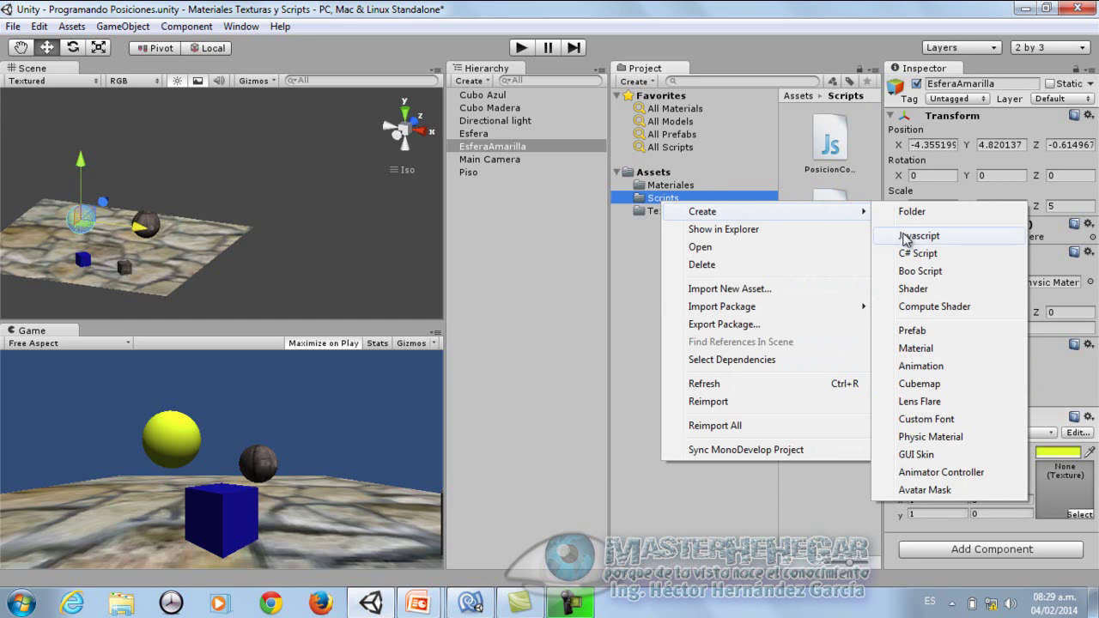
click(896, 236)
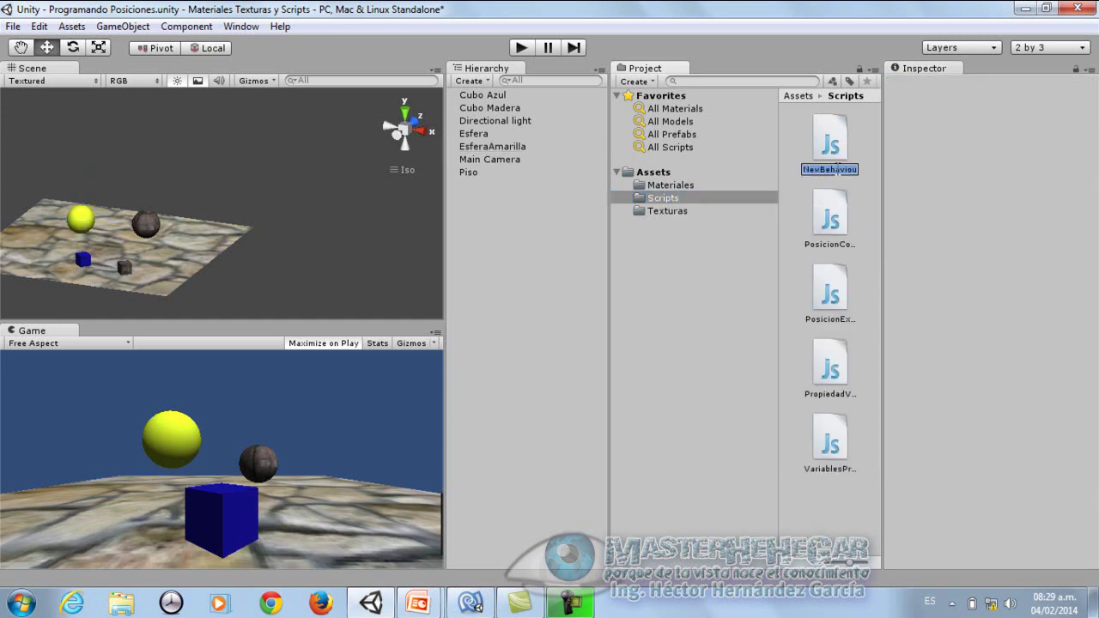
text(PropiedadVariable)
key(Return)
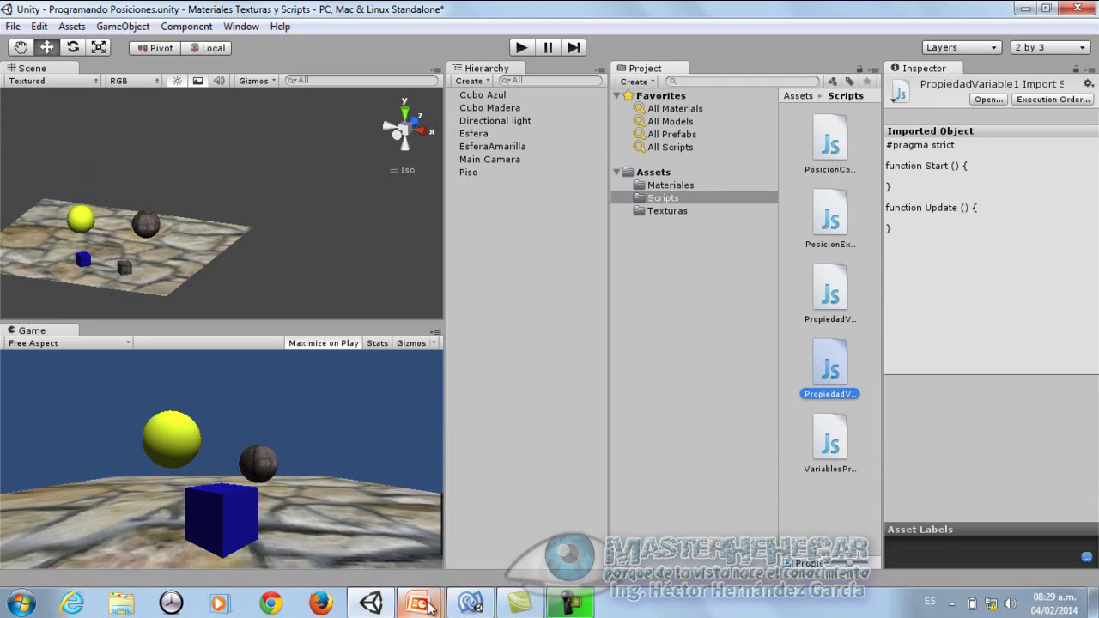
mouse_move(419, 604)
click(531, 526)
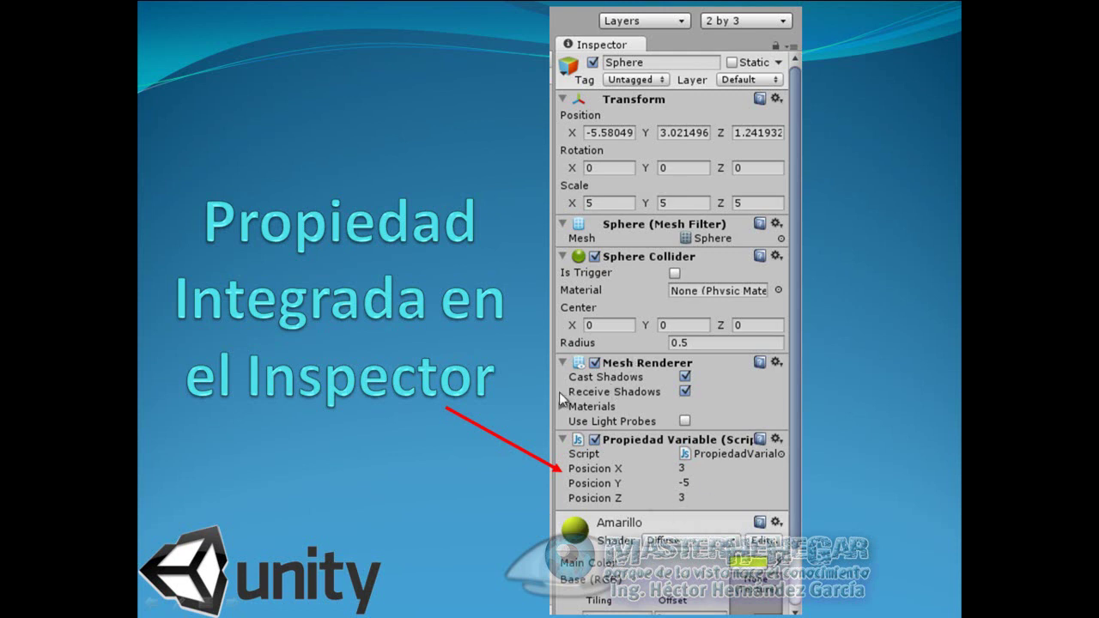
key(super)
click(391, 606)
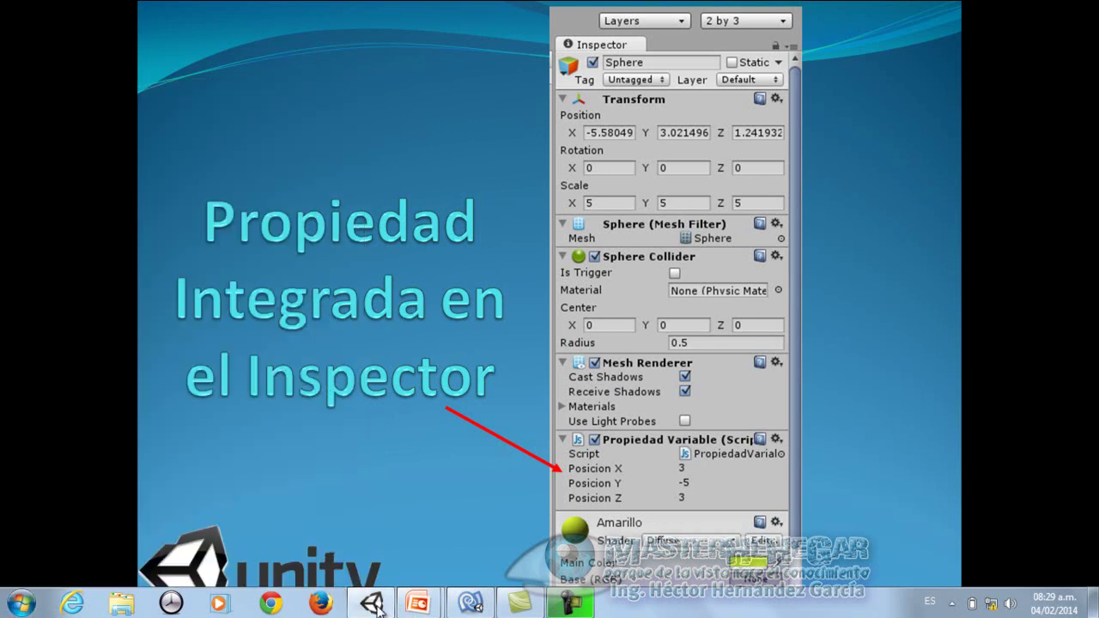
Step: Open PropiedadVariable1 in a maximized MonoDevelop editor with the cursor on line 2
double_click(826, 375)
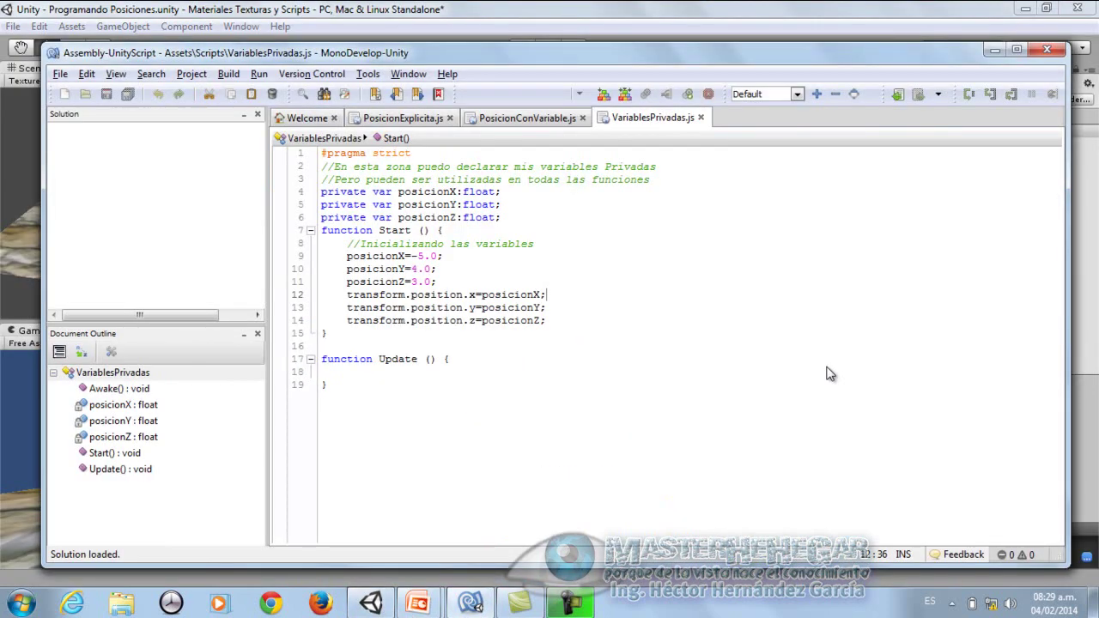
click(1017, 49)
click(325, 121)
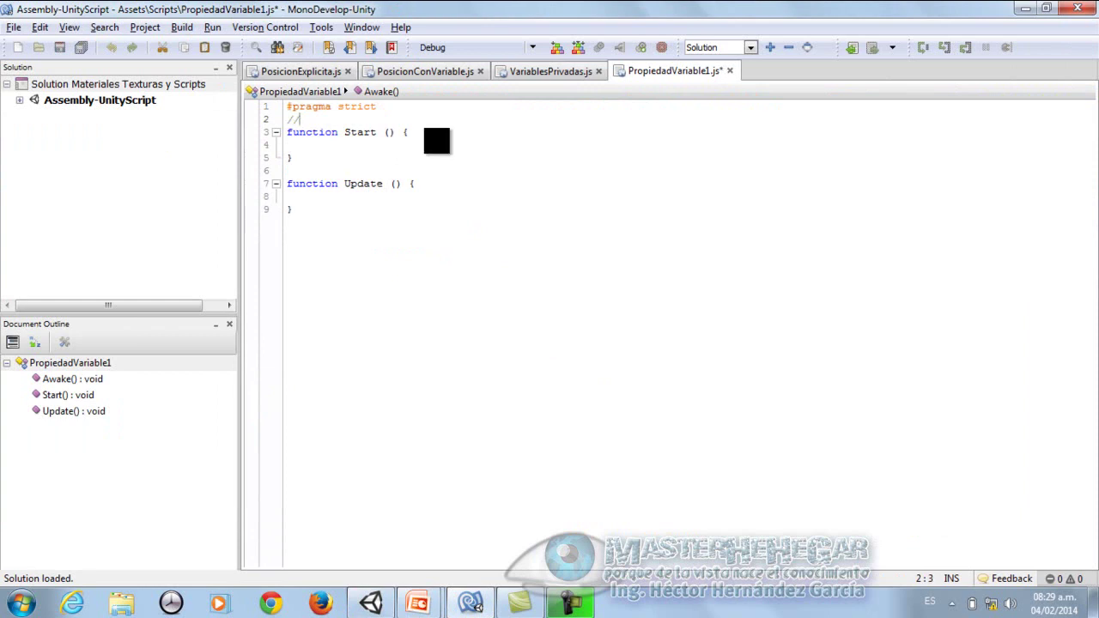
Step: Add the comment '//Creando las Proppiedades' and the line var posicionX:float=3.0;
text(//Creando las Prop)
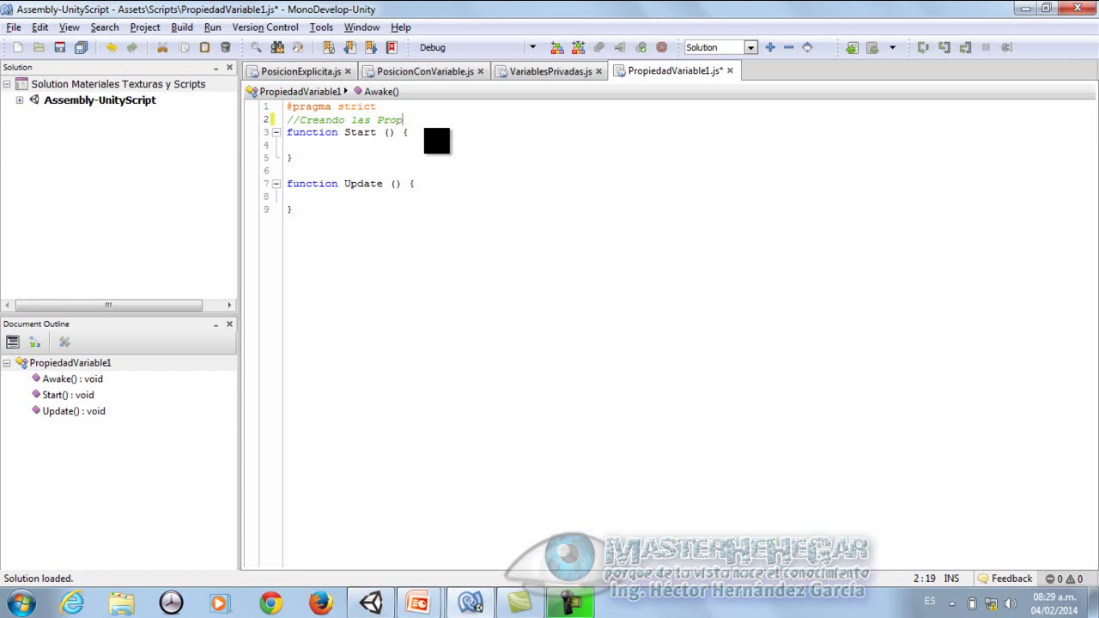
text(piedades)
key(Return)
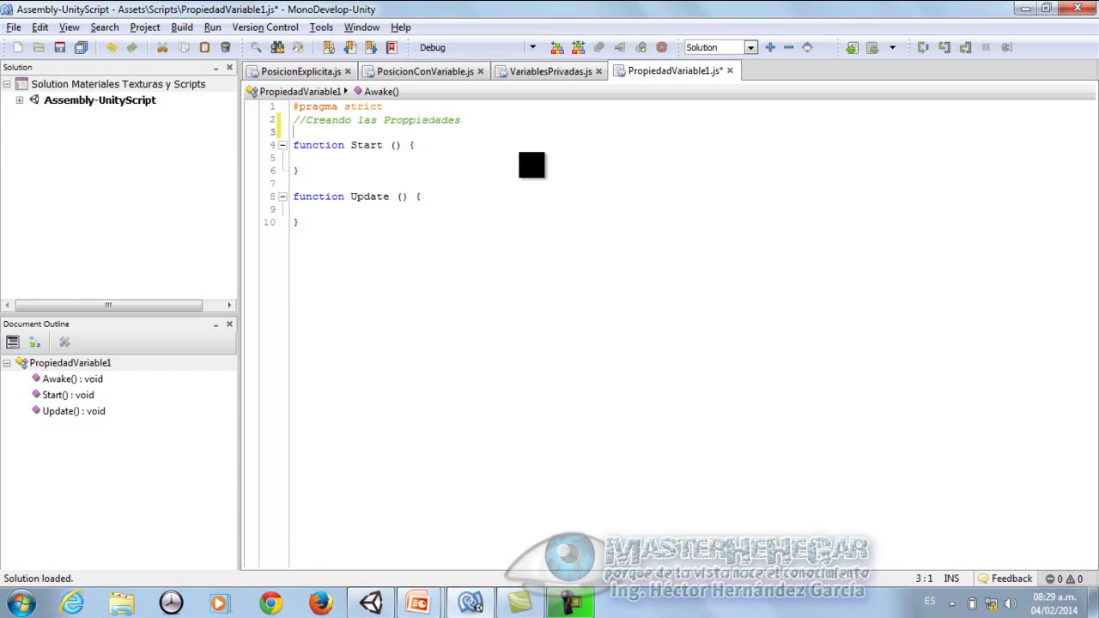
text(var)
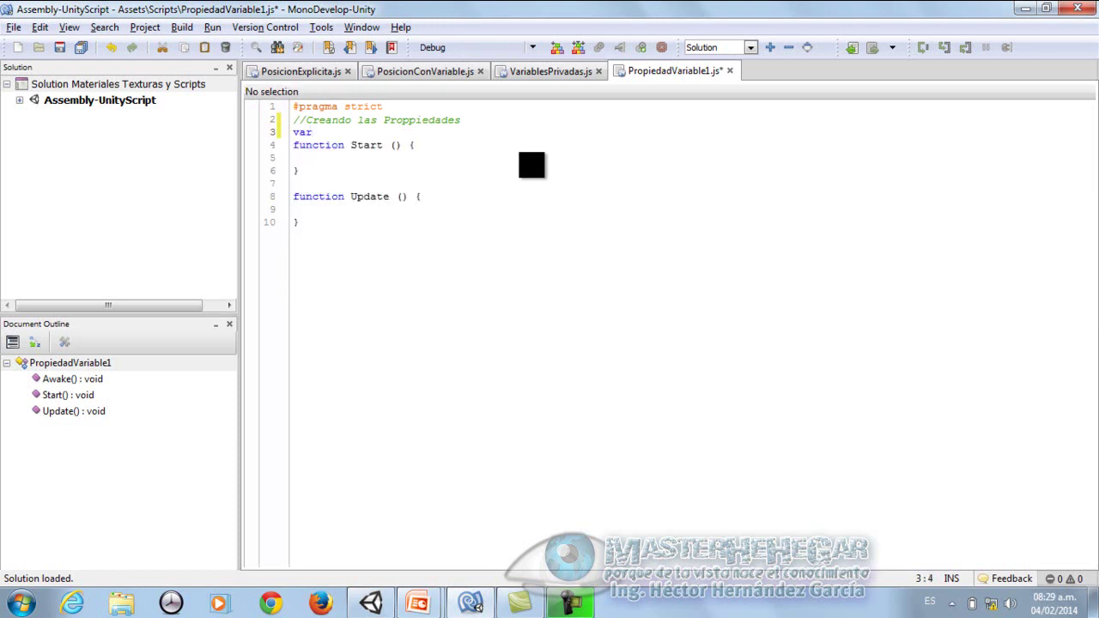
text( posicion)
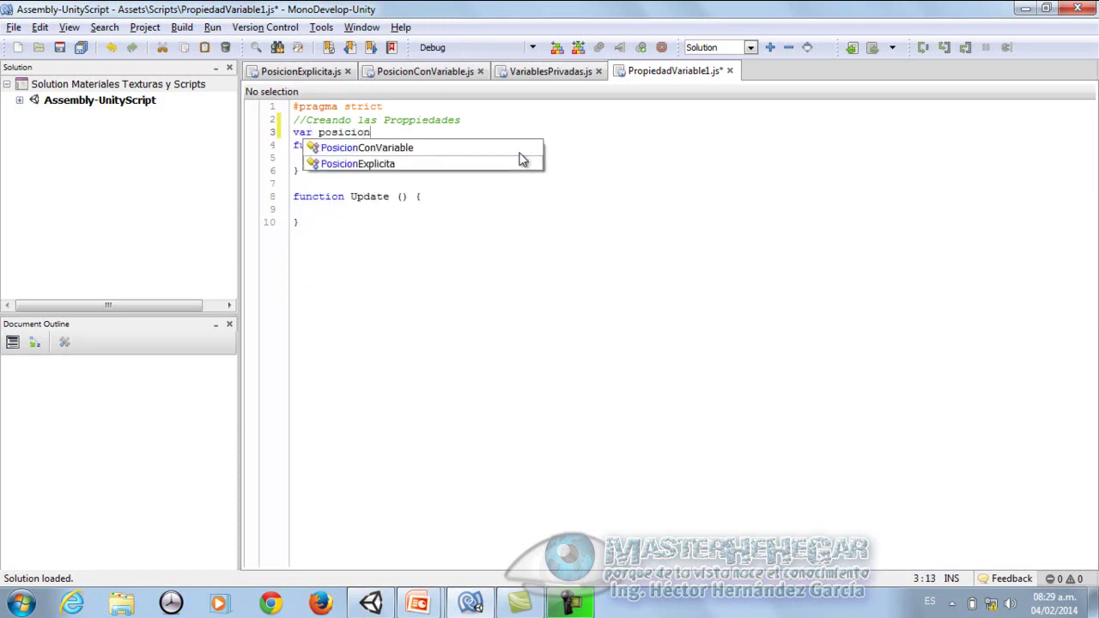
text(X:)
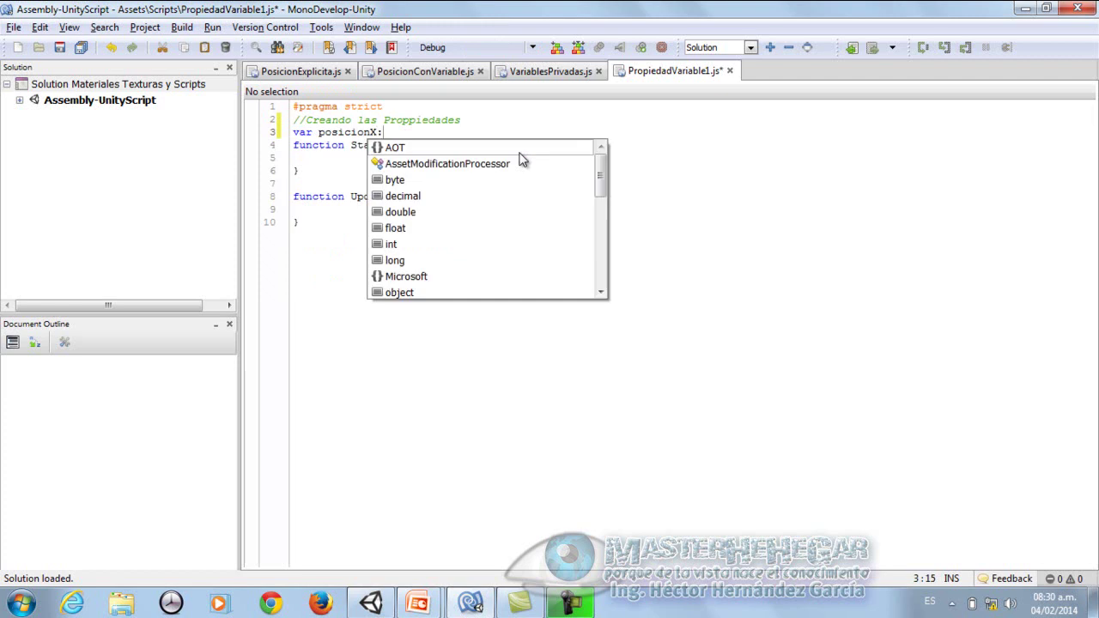
text(float=)
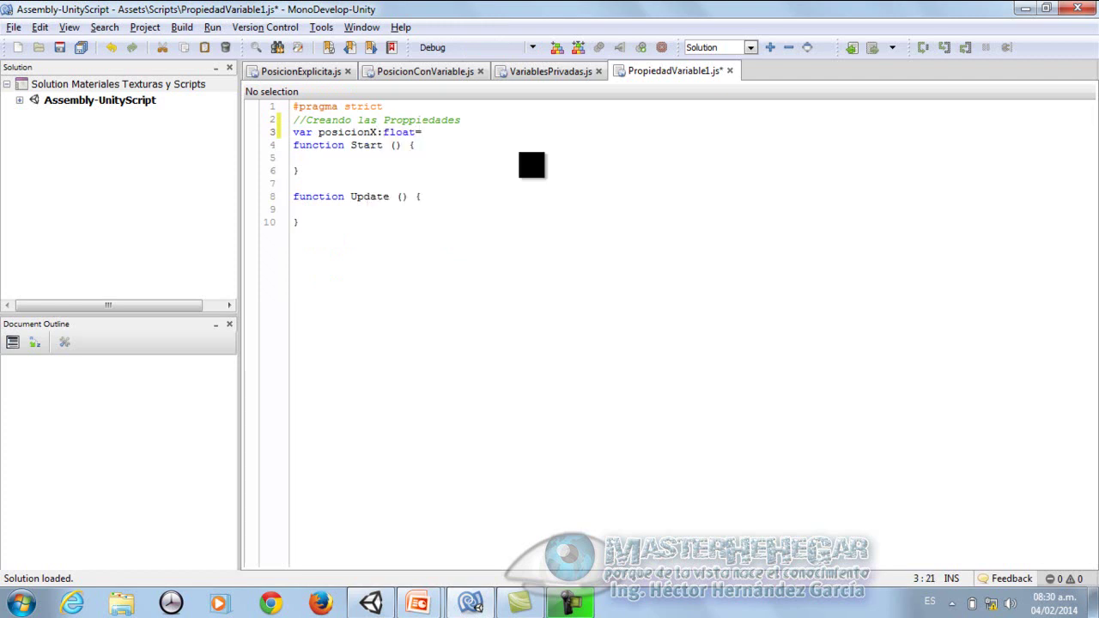
text(3.)
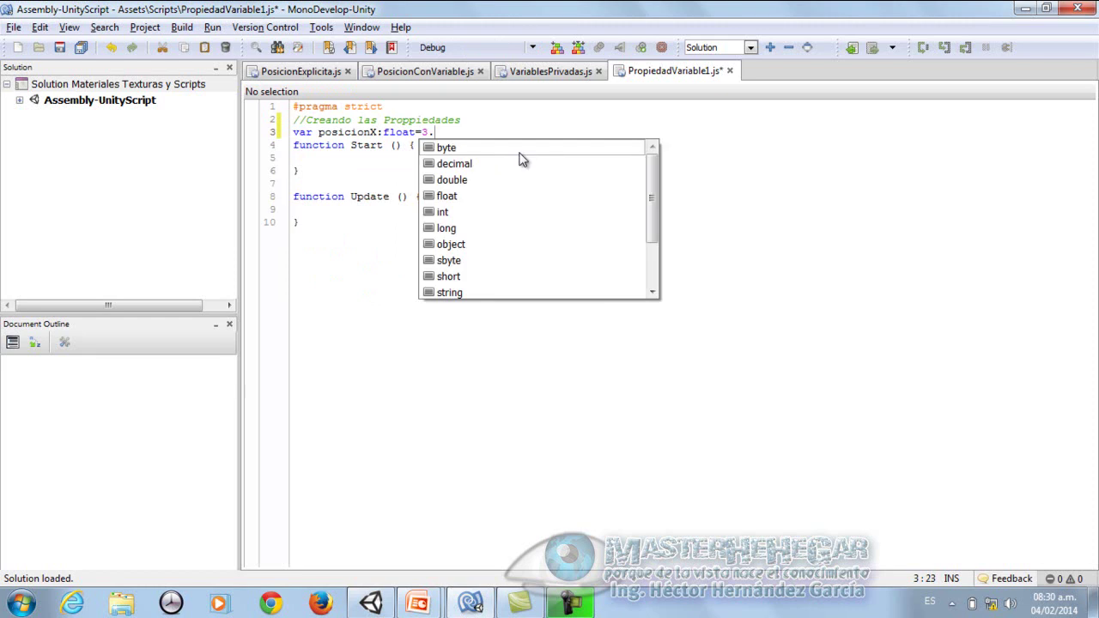
text(0;)
key(Return)
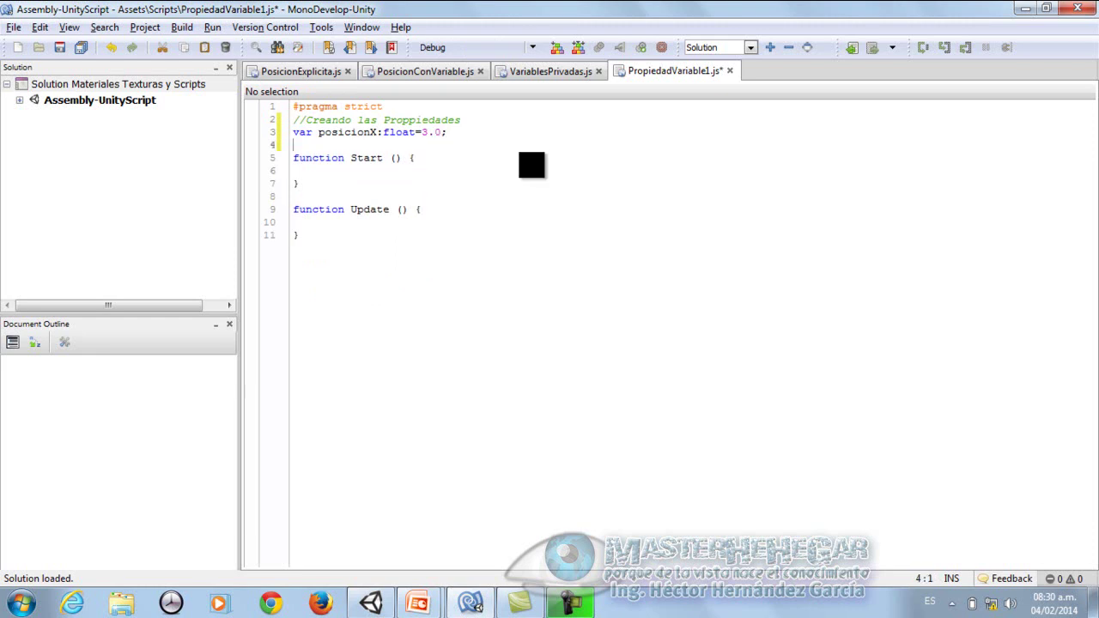
Step: Duplicate the posicionX declaration onto line 4
key(Up)
key(shift+End)
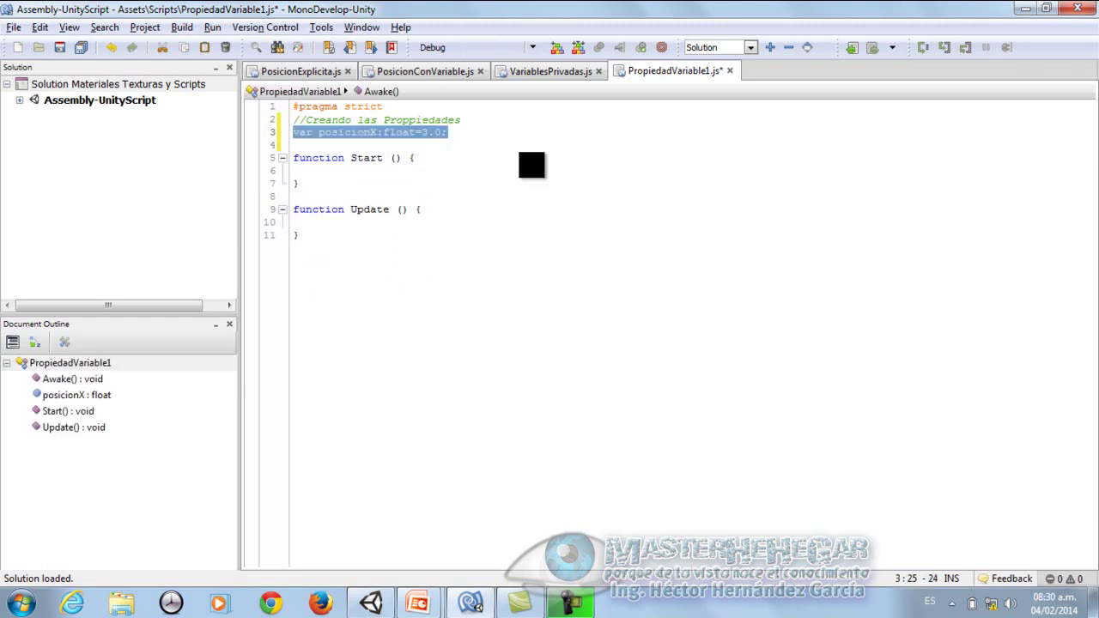
key(End)
key(Return)
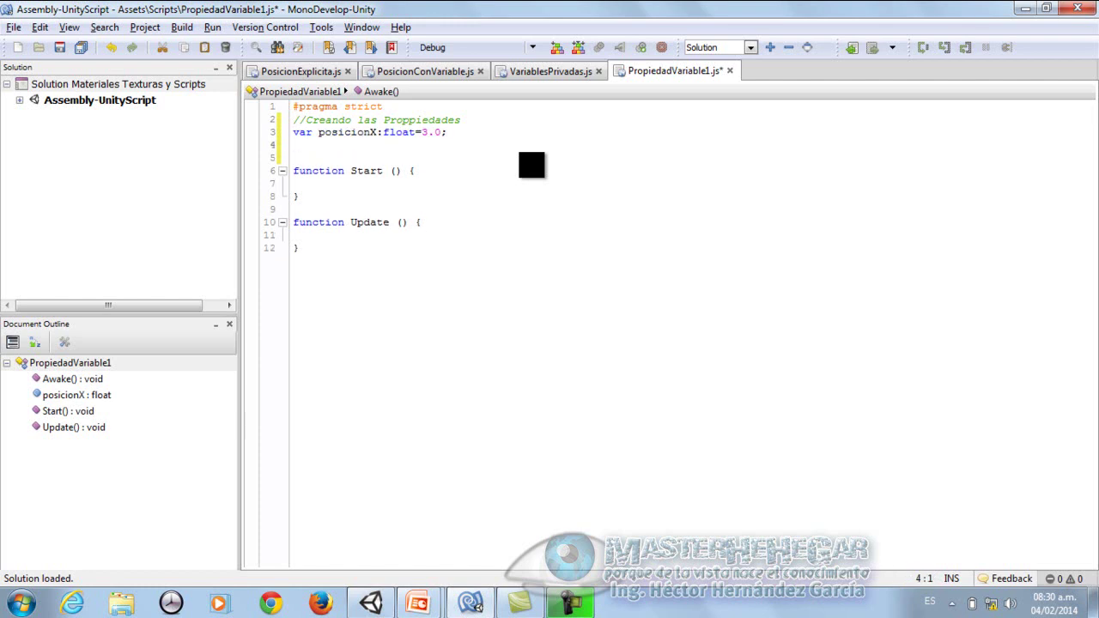
text(var posicionX:float=3.0;)
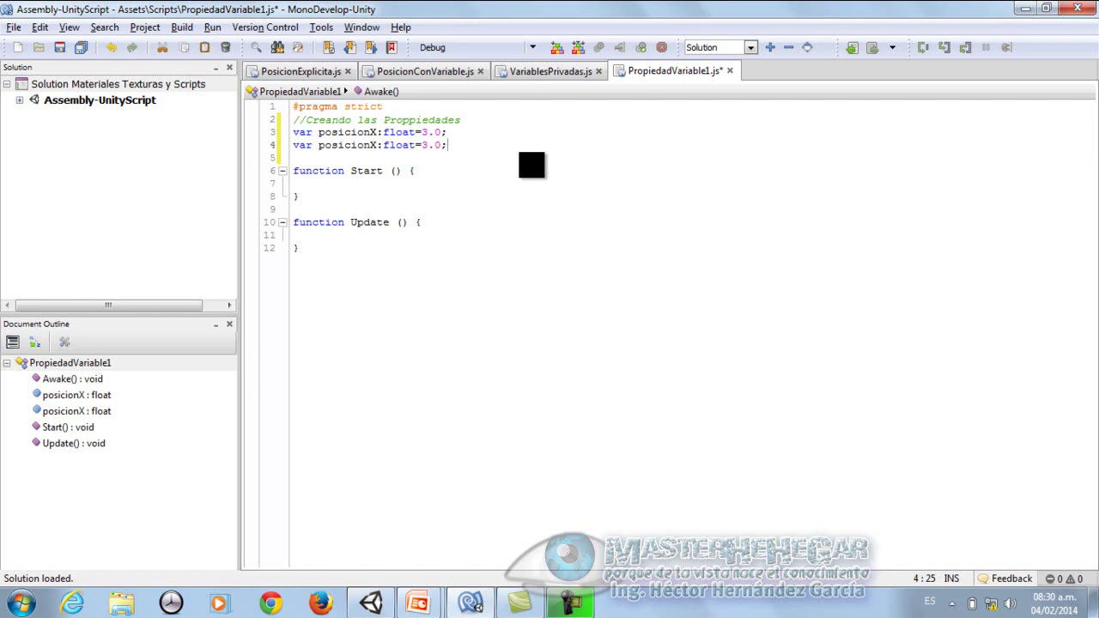
Step: Change the copy to var posicionY:float=-5.0; and add var posicionZ:float=3; below it
click(389, 145)
key(BackSpace)
text(Y)
key(Right)
key(Right)
key(Right)
key(Right)
key(Right)
key(Right)
key(Right)
text(-)
key(Delete)
text(5)
key(Return)
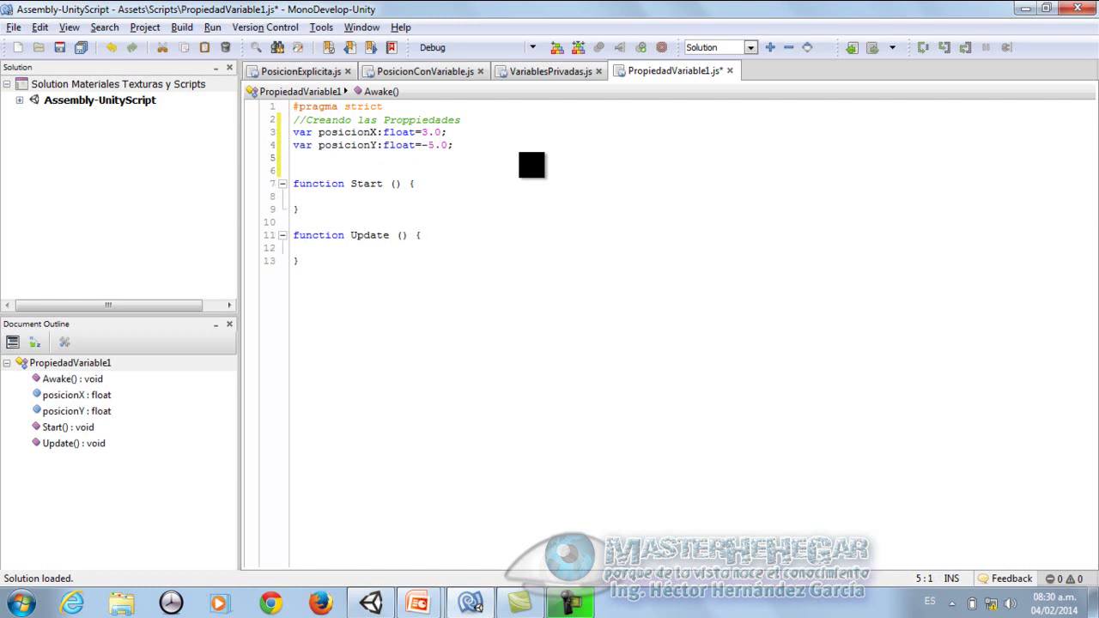
text(var posicionZ)
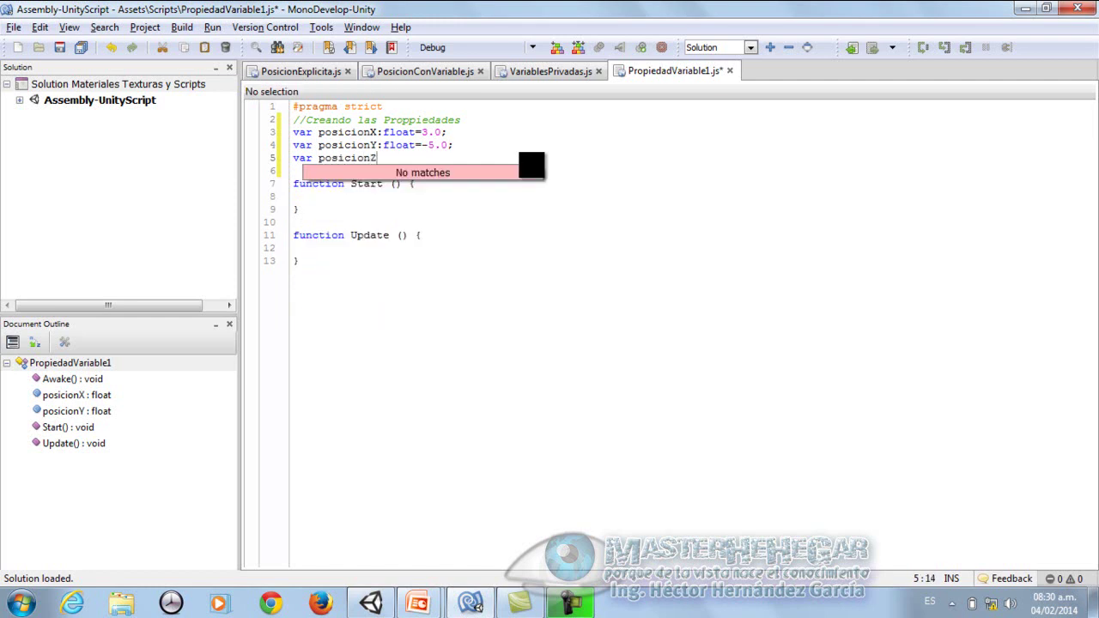
text(:float)
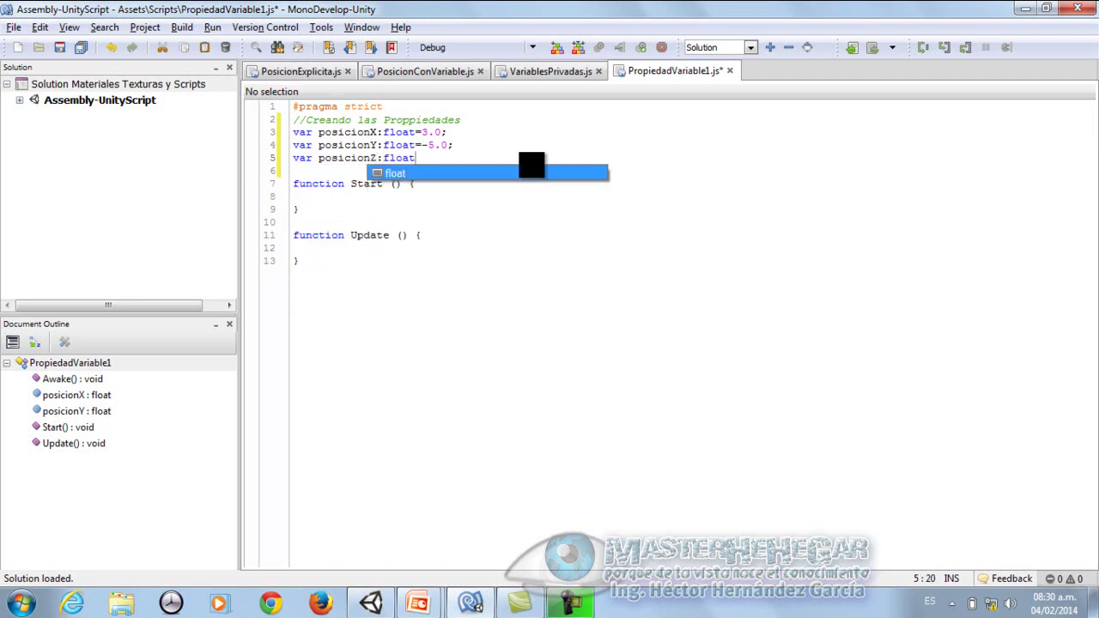
text(=)
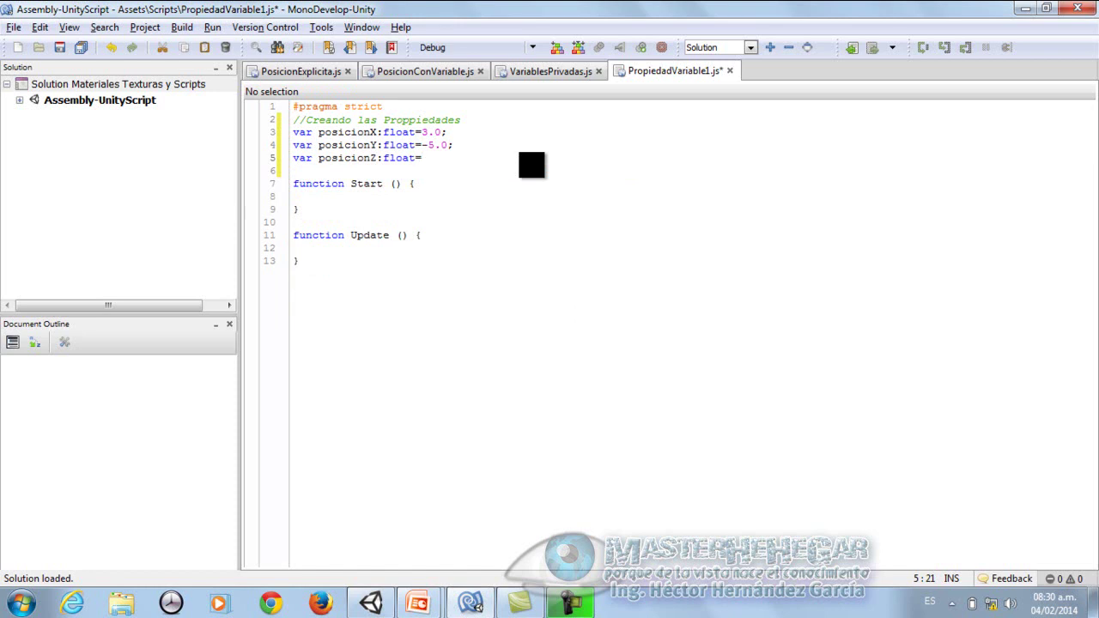
text(3;)
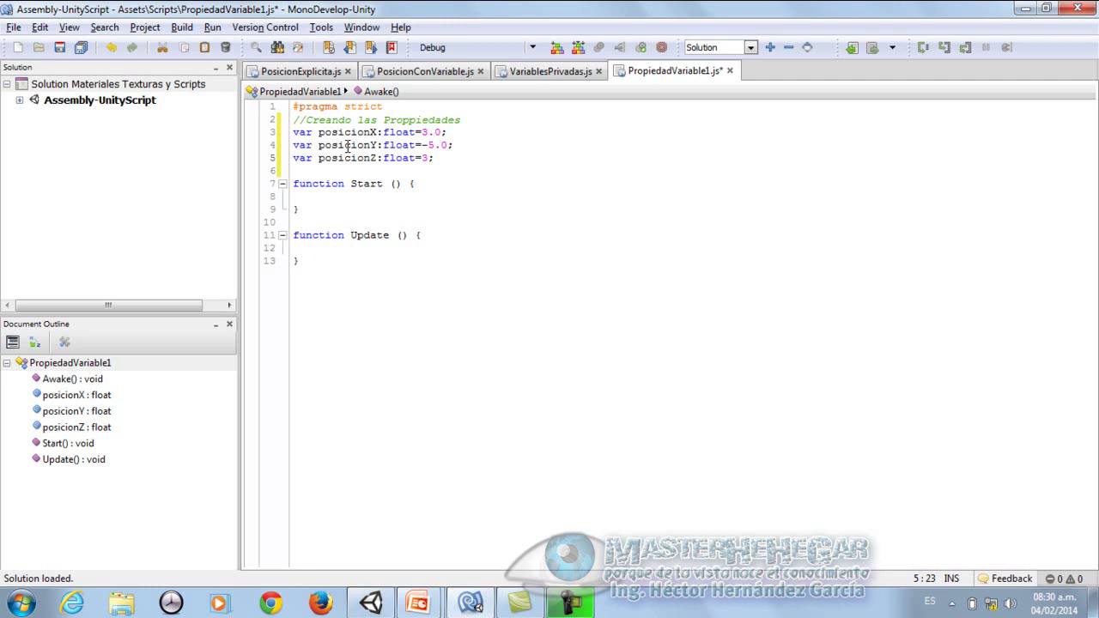
click(319, 196)
Step: Inside Start(), write transform.position.x=posicionX;
key(Tab)
text(t)
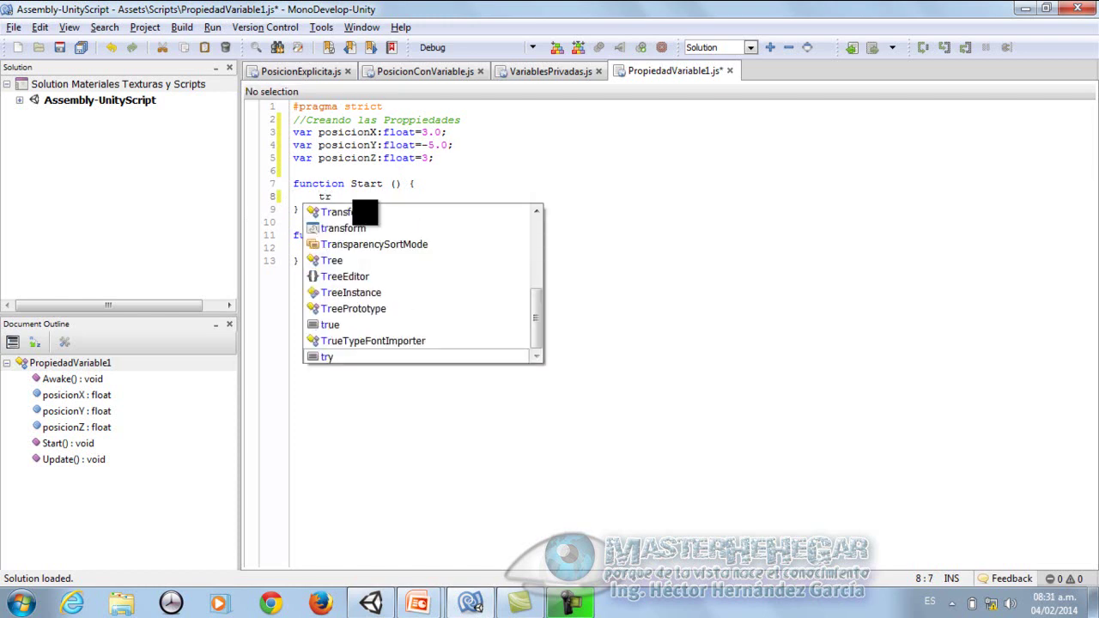
text(ran)
key(Return)
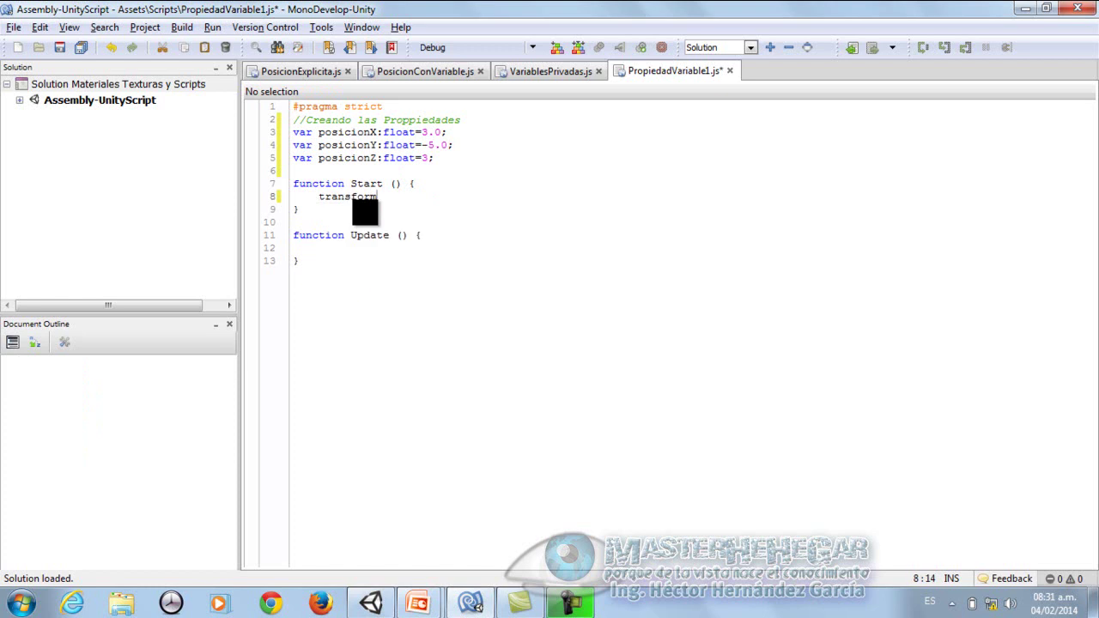
text(.po)
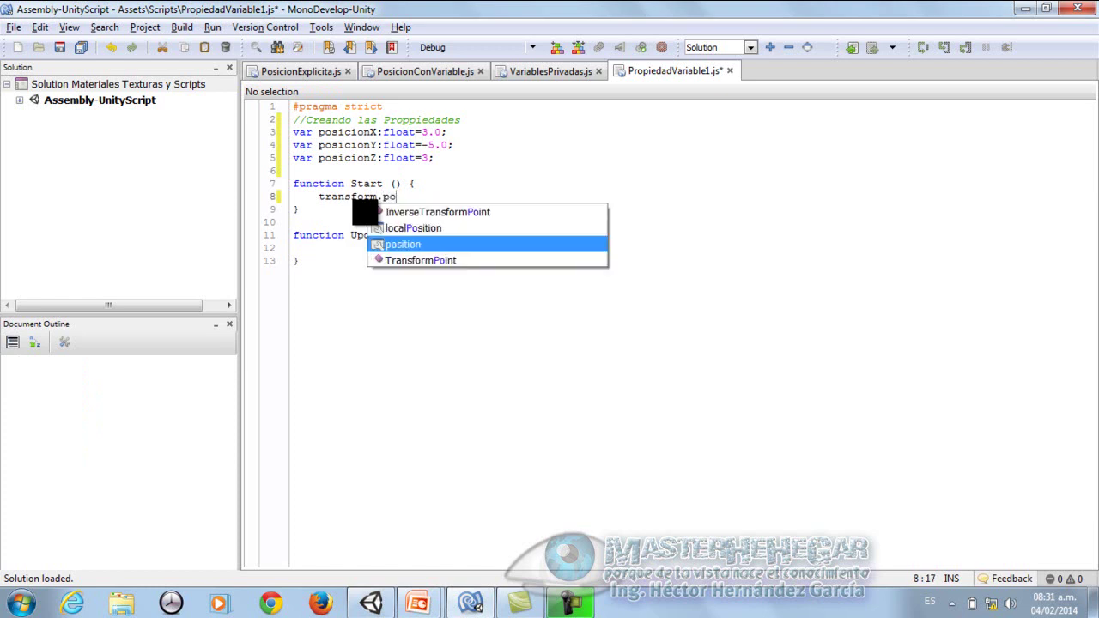
text(s)
key(Return)
text(.x=posiciob)
key(BackSpace)
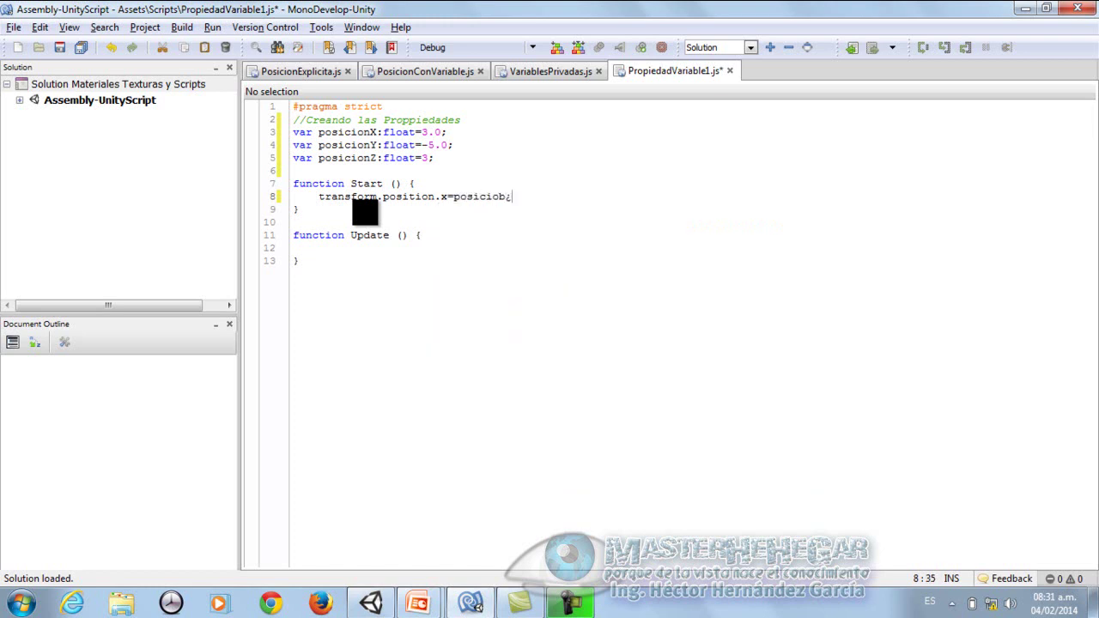
text(nX)
text(;)
key(Return)
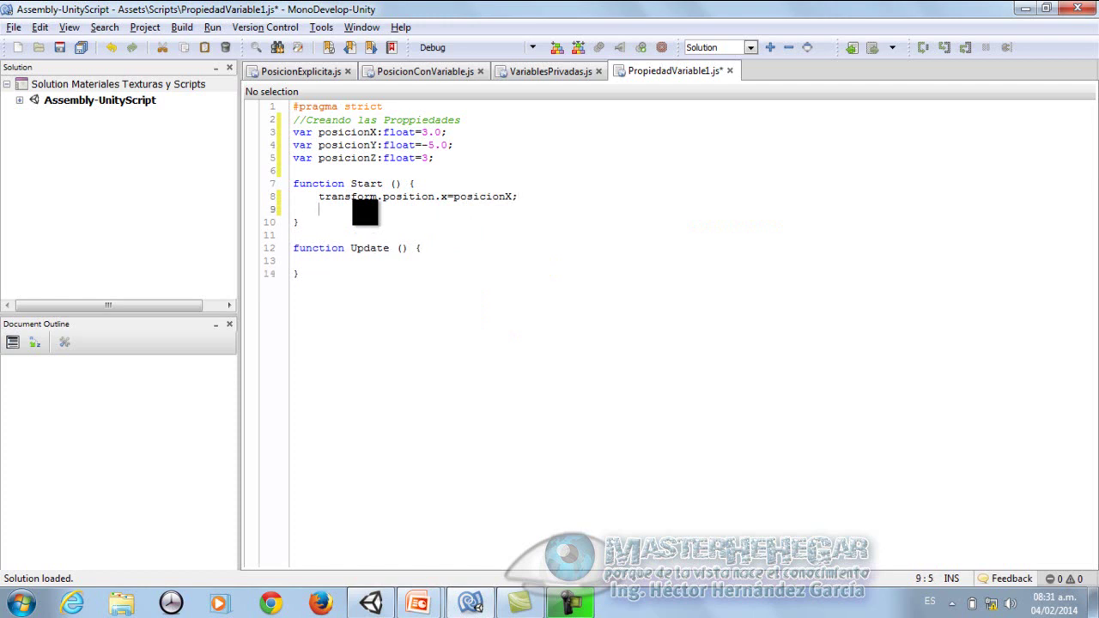
Step: Paste two copies of the transform statement on lines 9 and 10
key(Up)
key(shift+End)
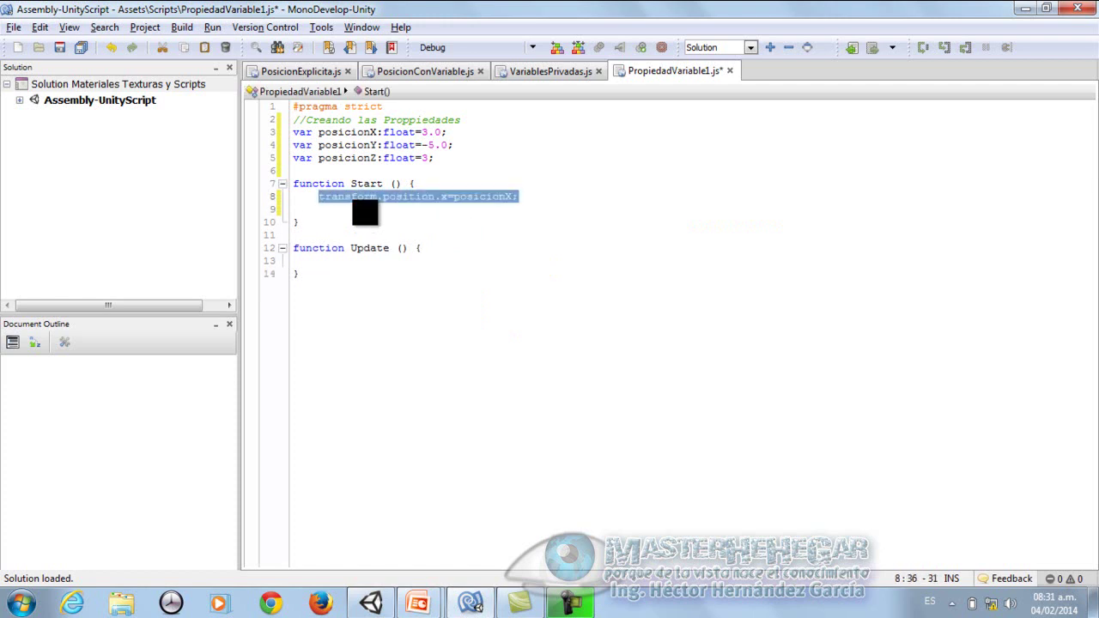
key(ctrl+c)
key(Down)
key(ctrl+v)
key(Return)
key(ctrl+v)
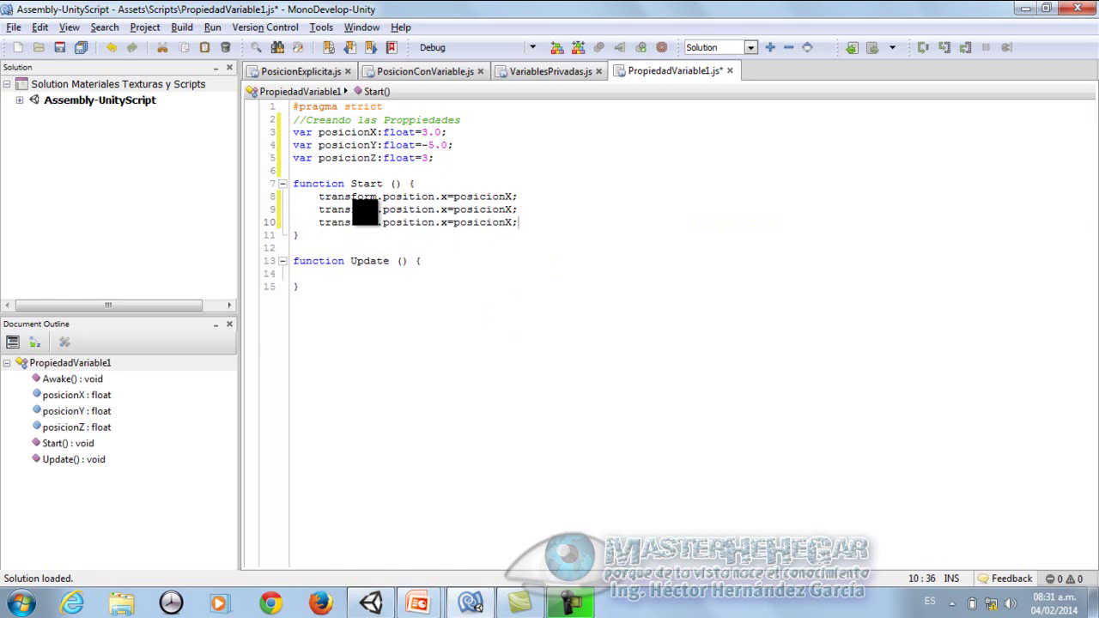
Step: Edit the copies into transform.position.y=posicionY; and transform.position.z=posicionZ;
key(Up)
key(Left)
key(BackSpace)
text(Y)
key(BackSpace)
text(Z)
click(437, 223)
key(BackSpace)
text(z)
key(Up)
key(BackSpace)
text(y)
key(Up)
click(616, 237)
Step: Save the script and insert an empty comment line at the top of Start()
click(81, 48)
click(450, 172)
key(Down)
key(Down)
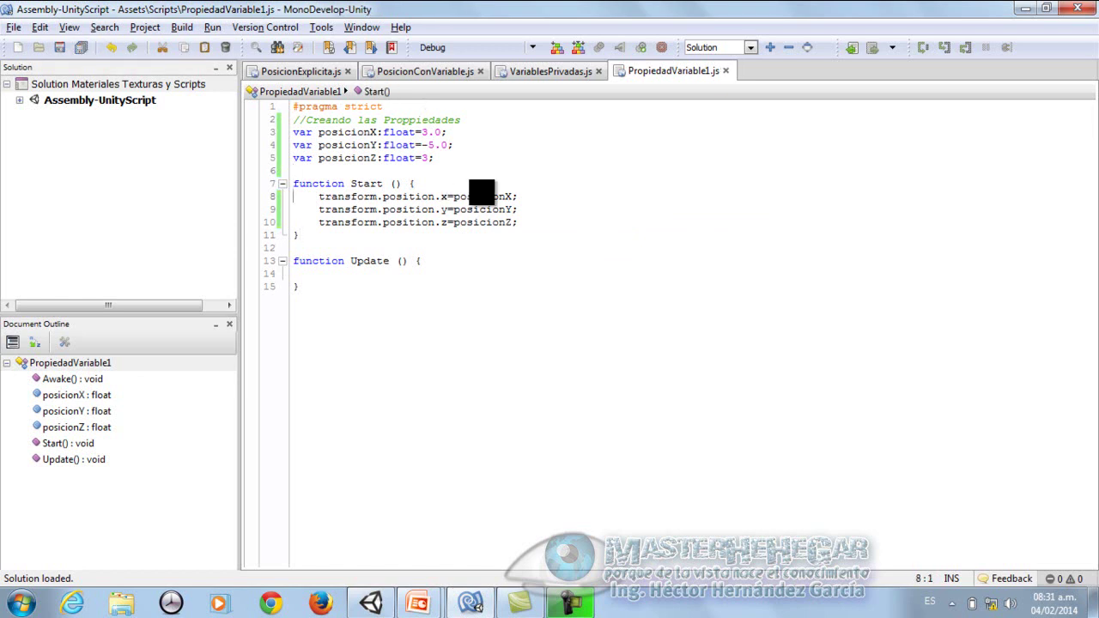
key(Return)
key(Up)
Step: Write the comment '//Aplicamos la transformacion de posicion de acuerdo a las variables anteriores' and save
text(//)
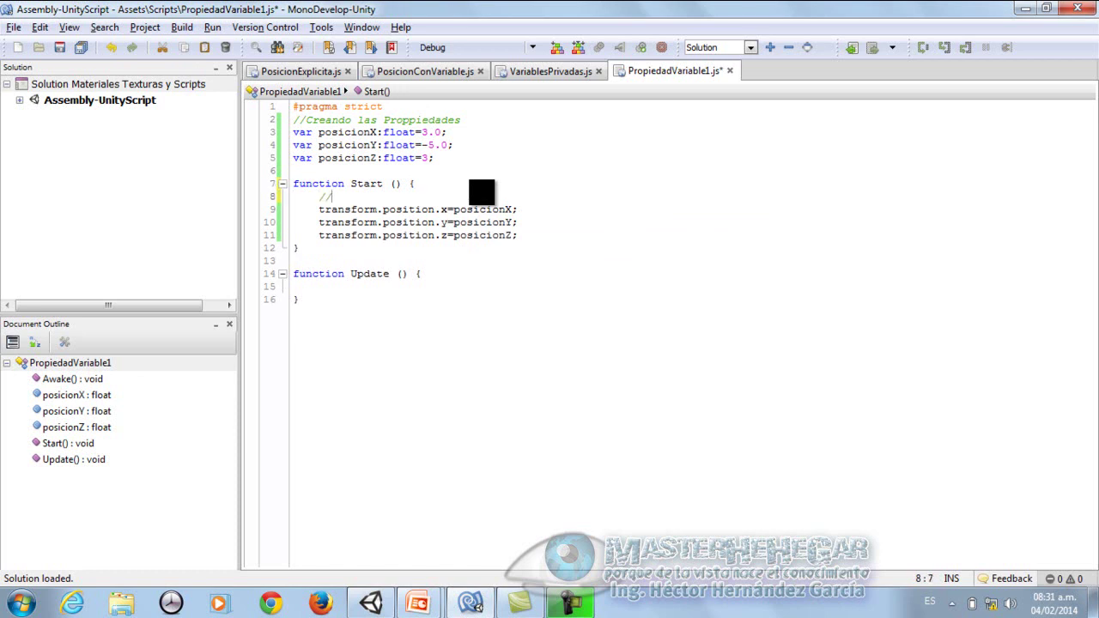
text(Aplicamos la transformacion de posicion de acuerdo a las variables anteriores)
click(622, 237)
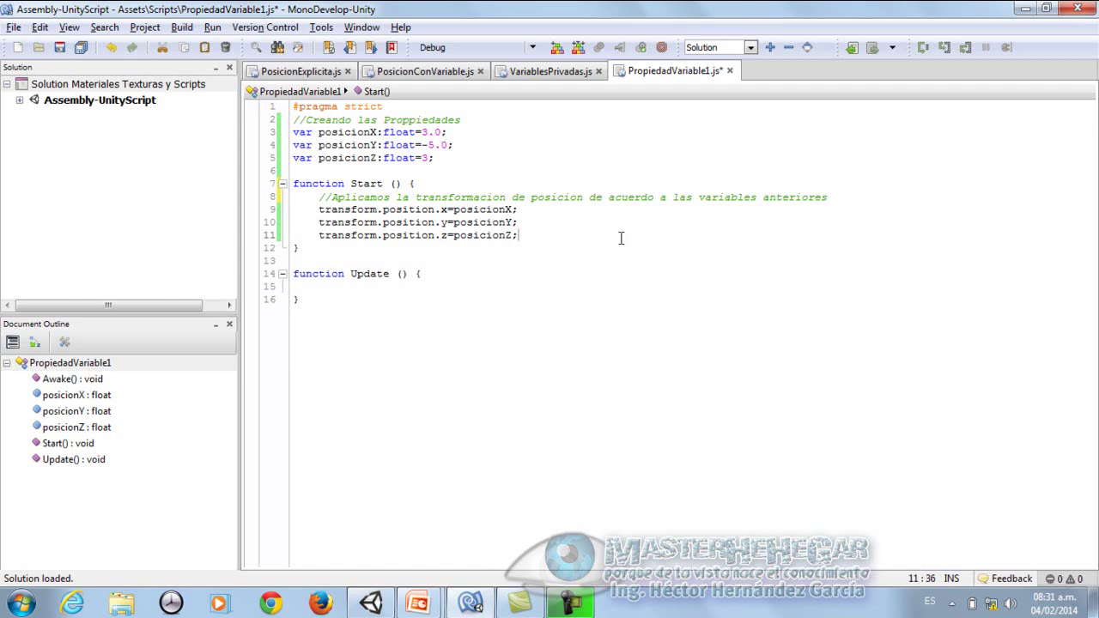
click(81, 48)
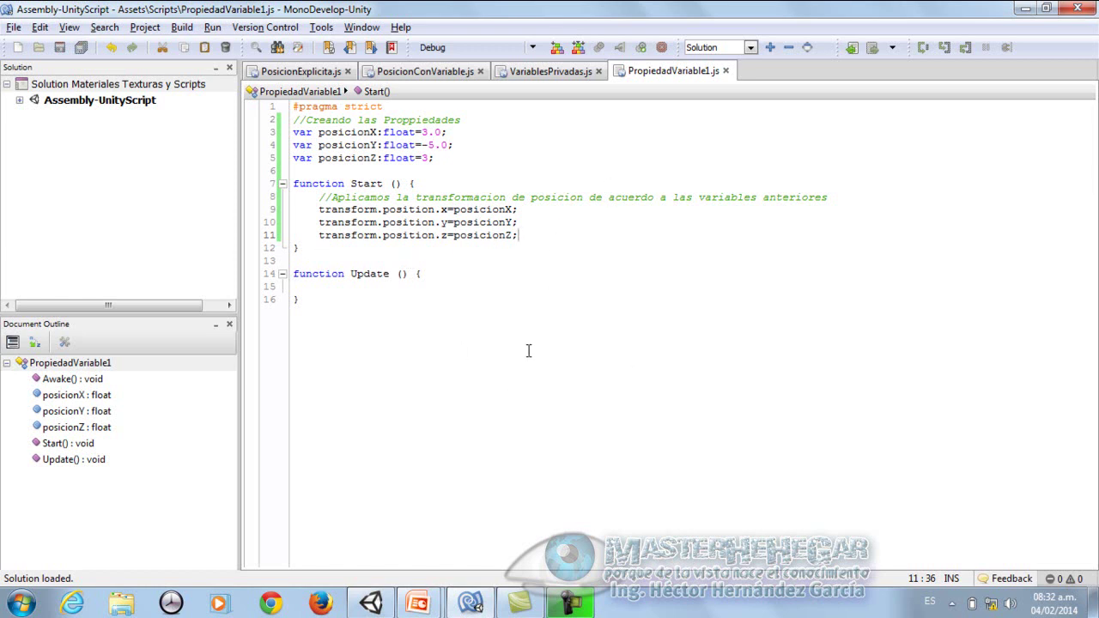
Step: Back in Unity, attach the PropiedadVariable1 script to EsferaAmarilla and select the sphere
click(382, 607)
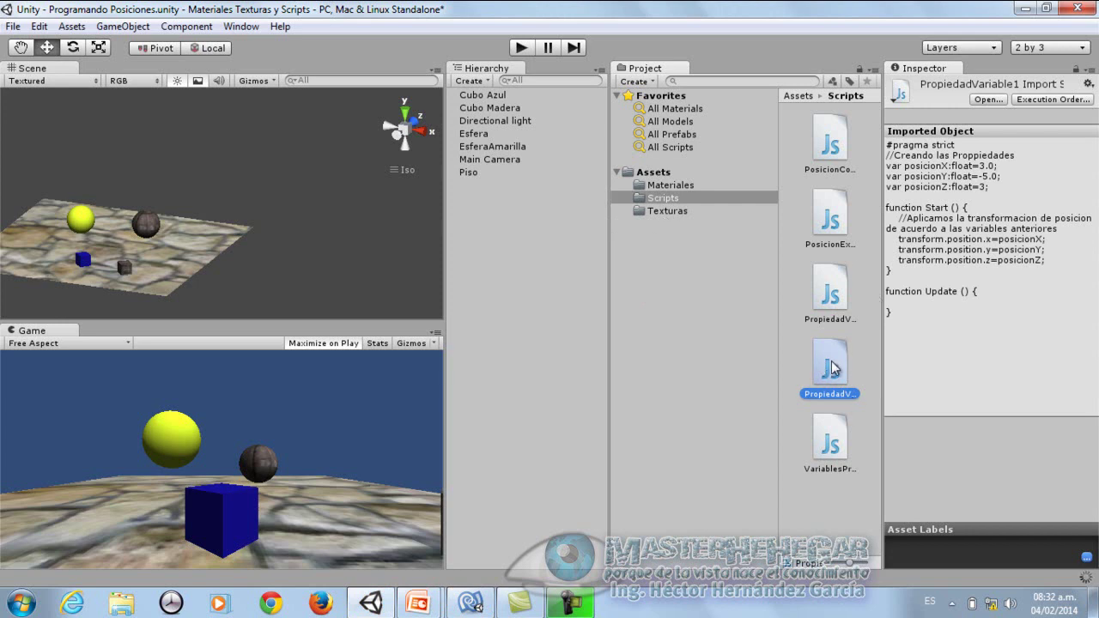
drag(844, 384, 519, 149)
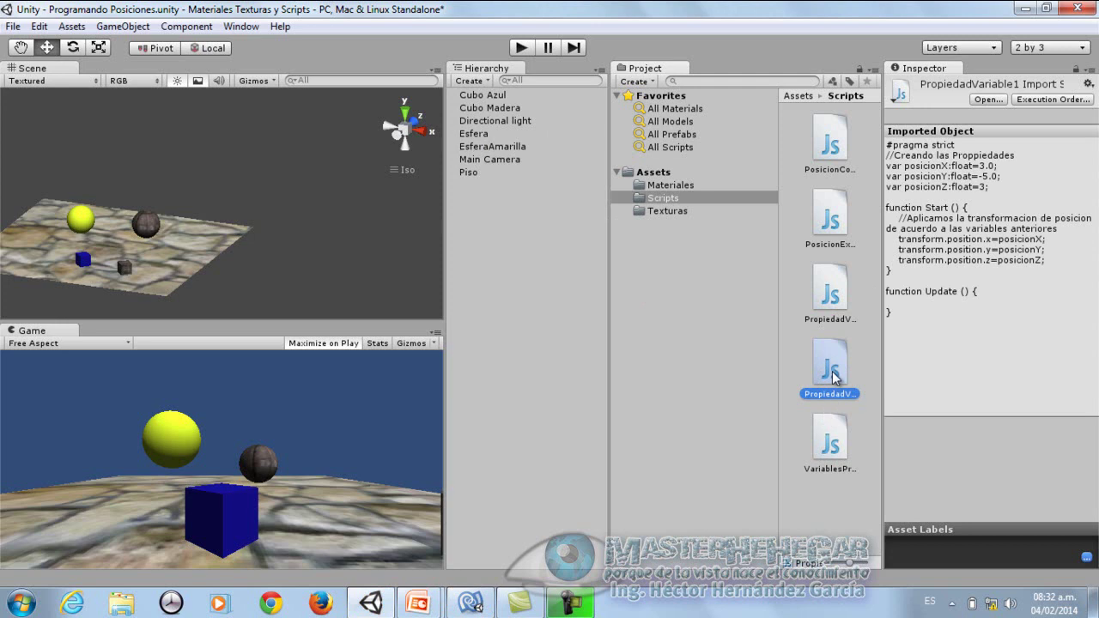
click(488, 150)
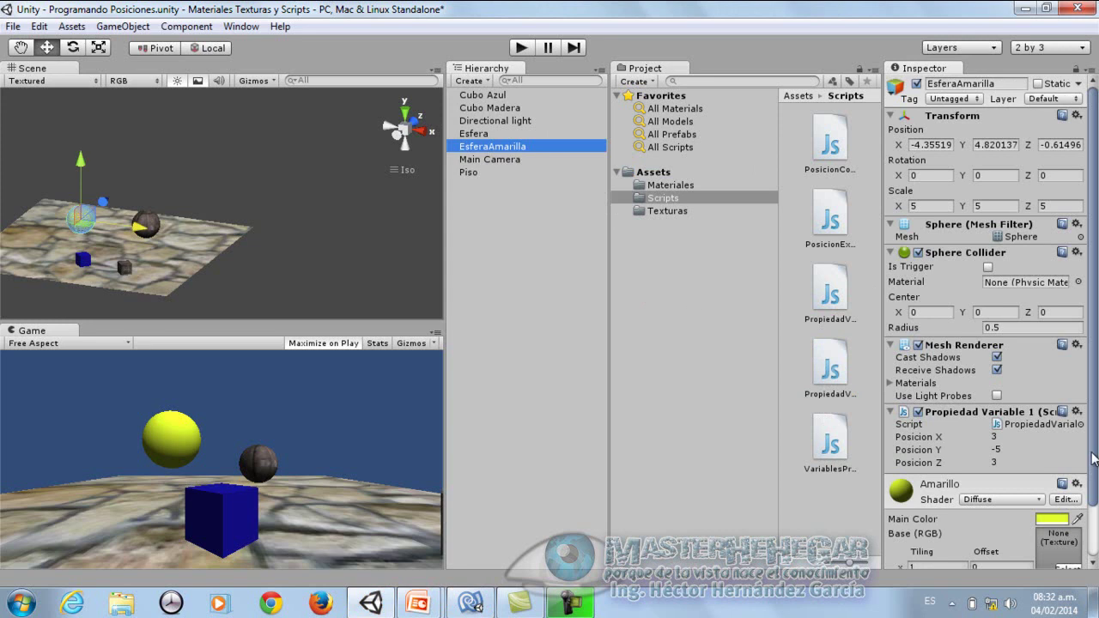
Step: Check posicion X 3, Y -5, Z 3 in the Inspector and run the scene in Play mode
drag(1095, 365, 1097, 420)
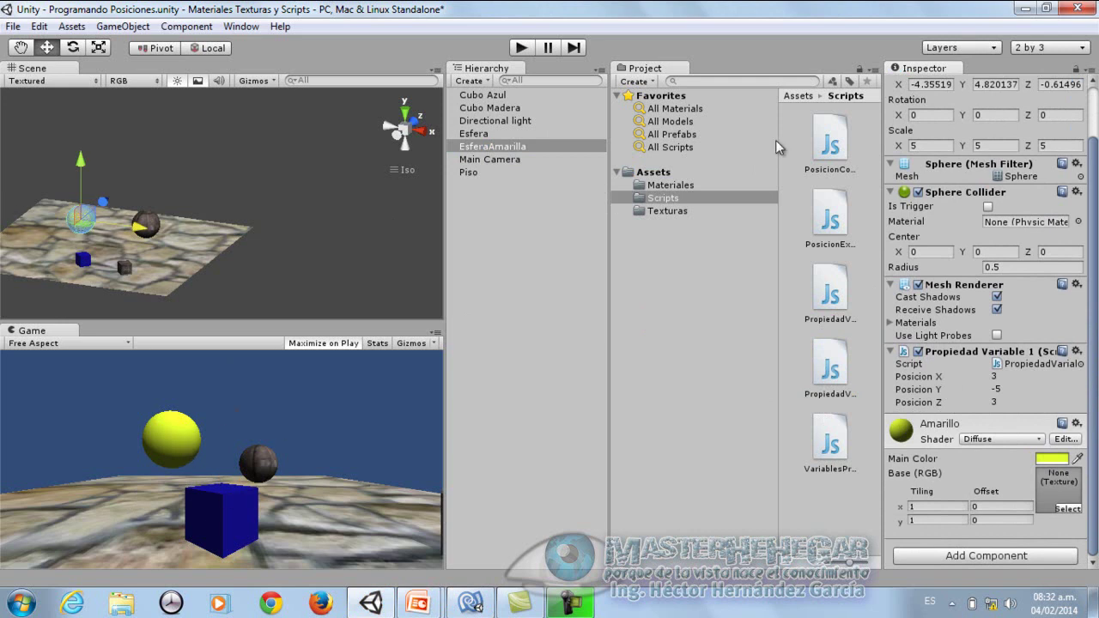
drag(1096, 237, 1096, 112)
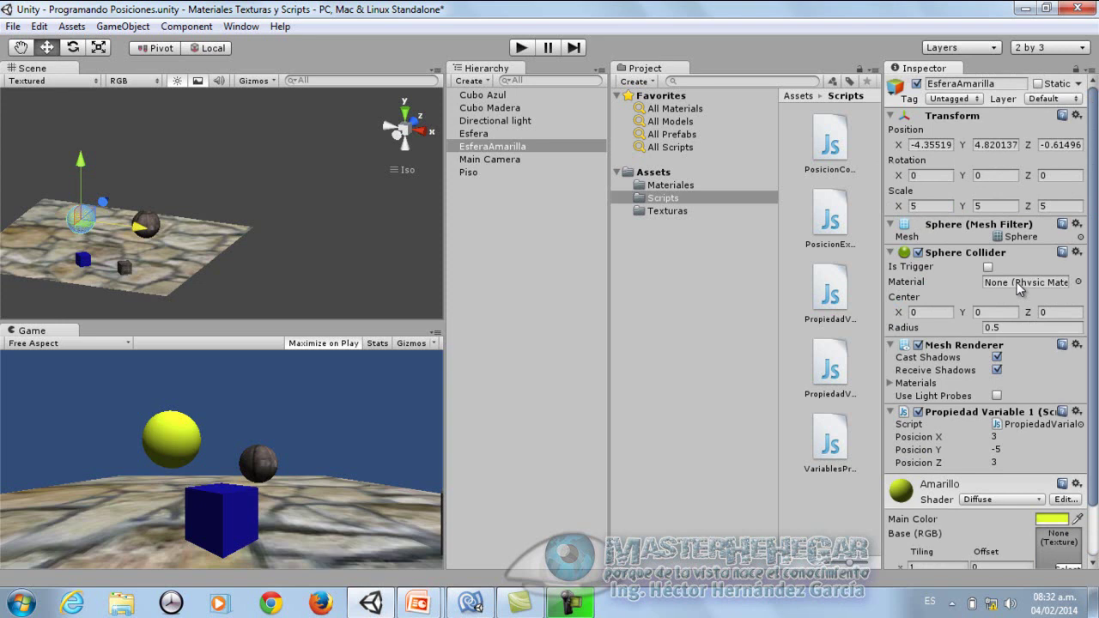
scroll(1096, 454, down, 3)
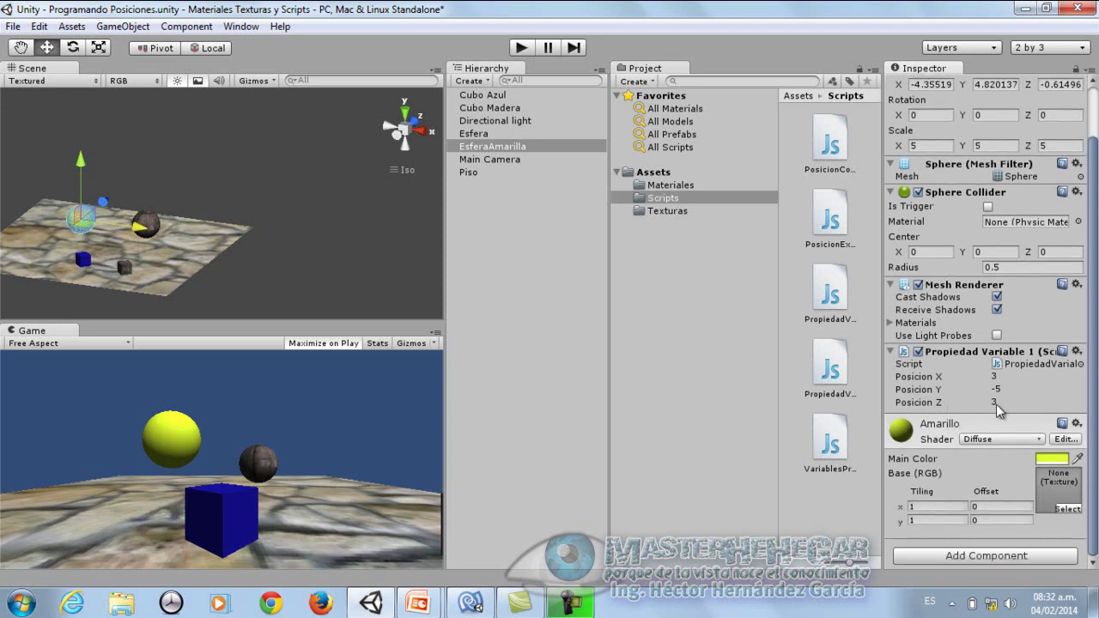
click(521, 48)
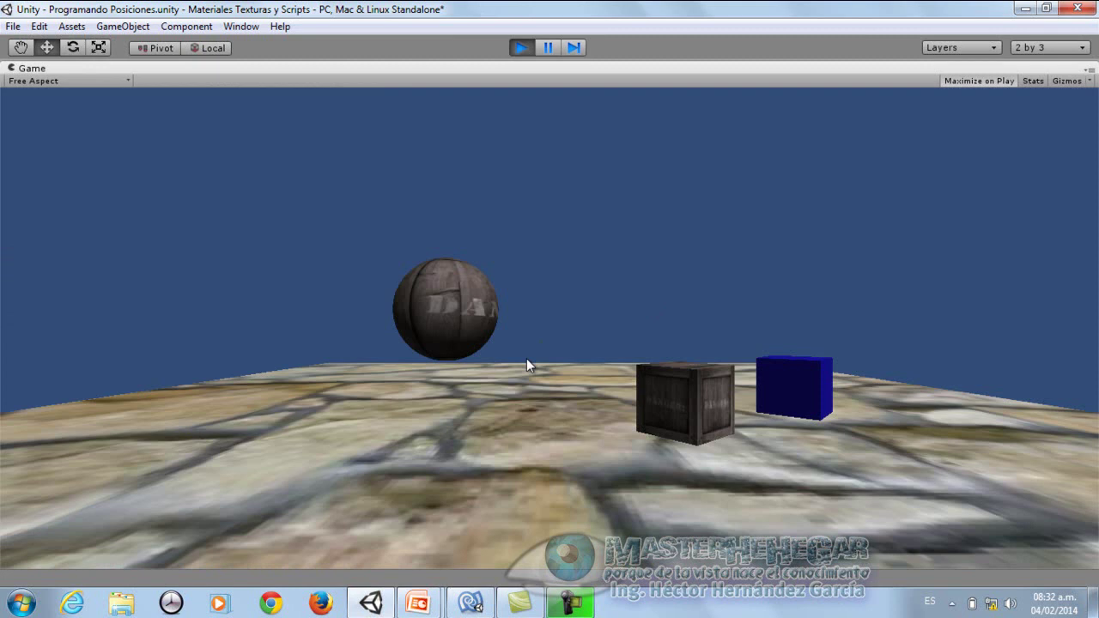
Step: Stop Play mode and select the dark sphere Esfera to show its Variables Privadas script
click(522, 48)
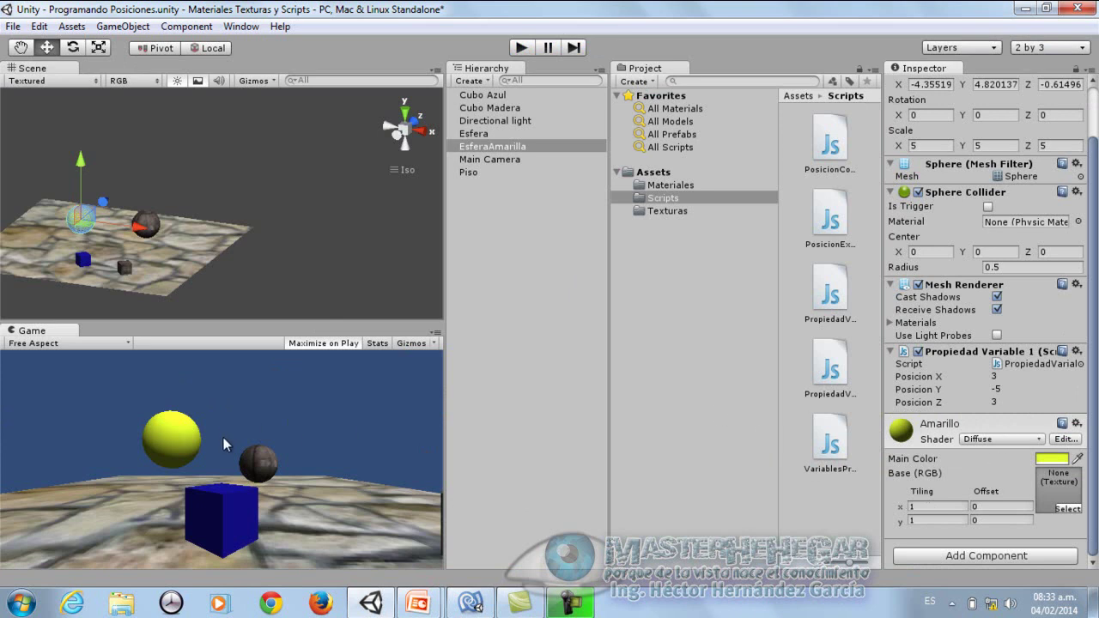
click(149, 225)
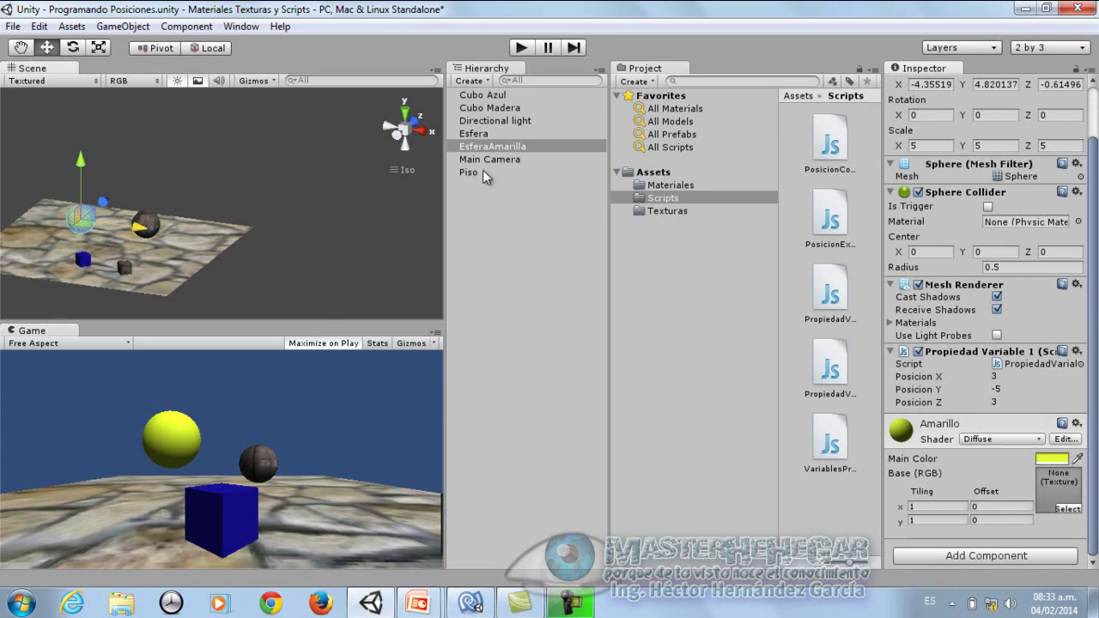
click(481, 135)
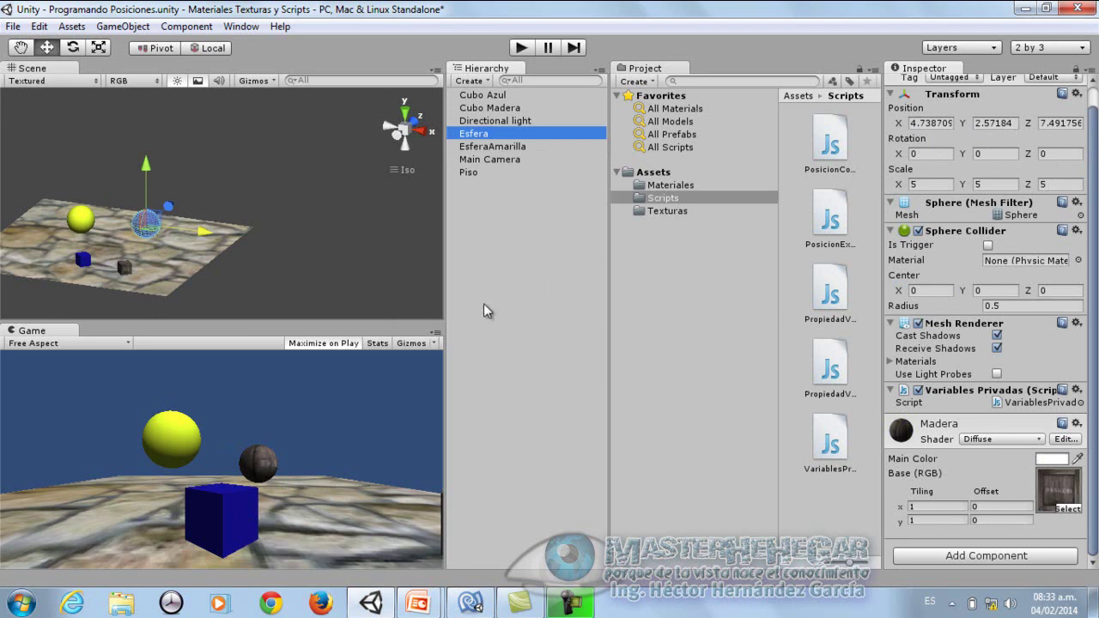
Step: Change EsferaAmarilla's Posicion Y from -5 to 5 and test it with a Play run
click(81, 220)
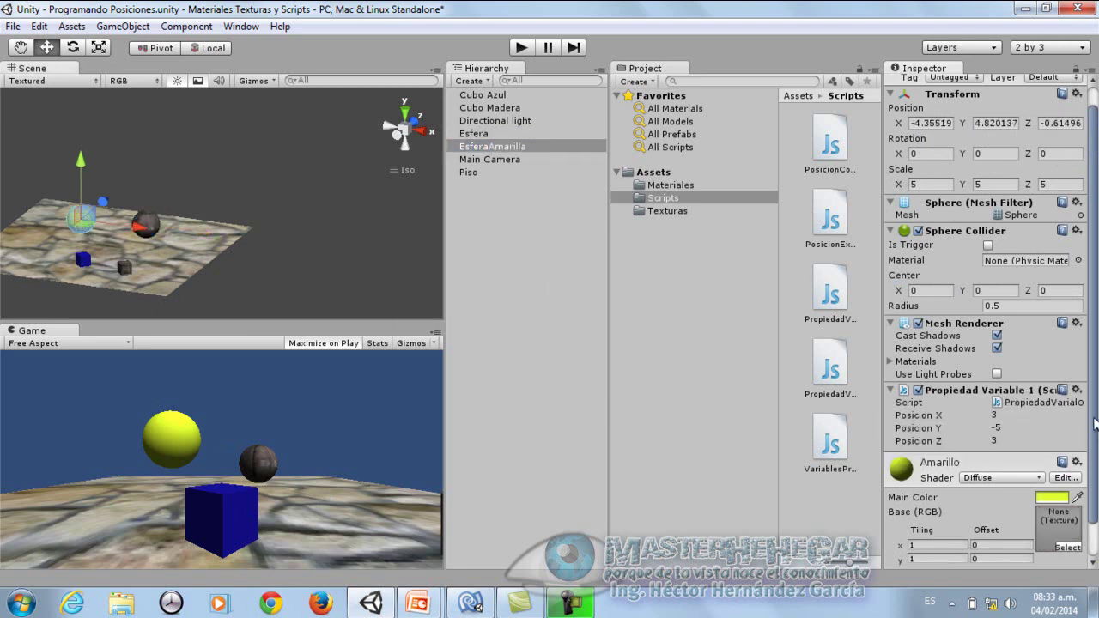
scroll(1090, 427, down, 2)
click(1003, 392)
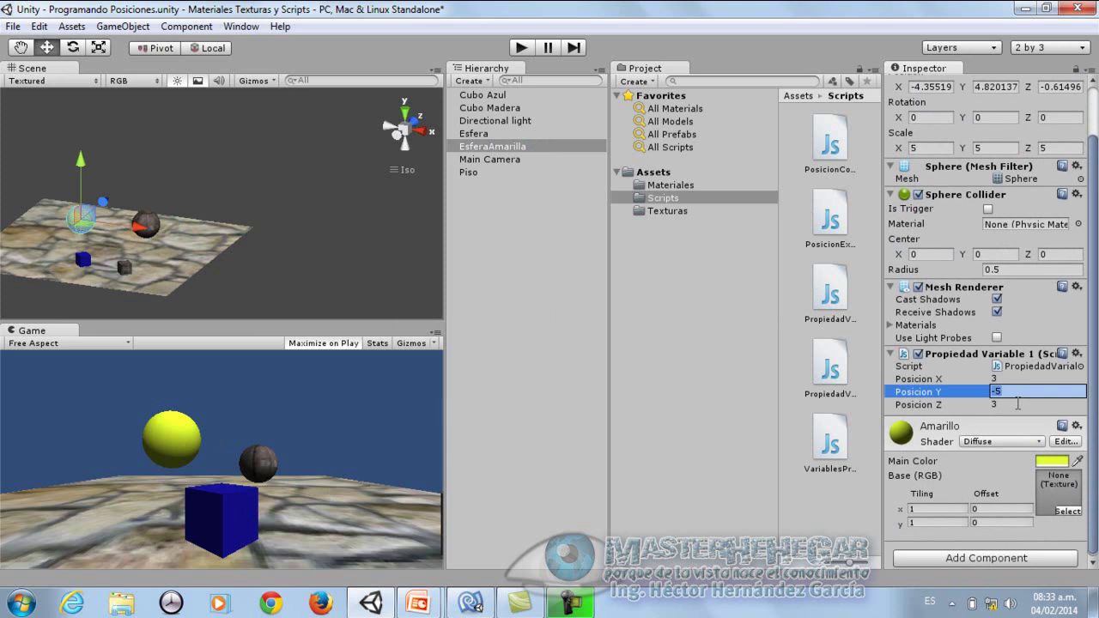
text(5)
key(Return)
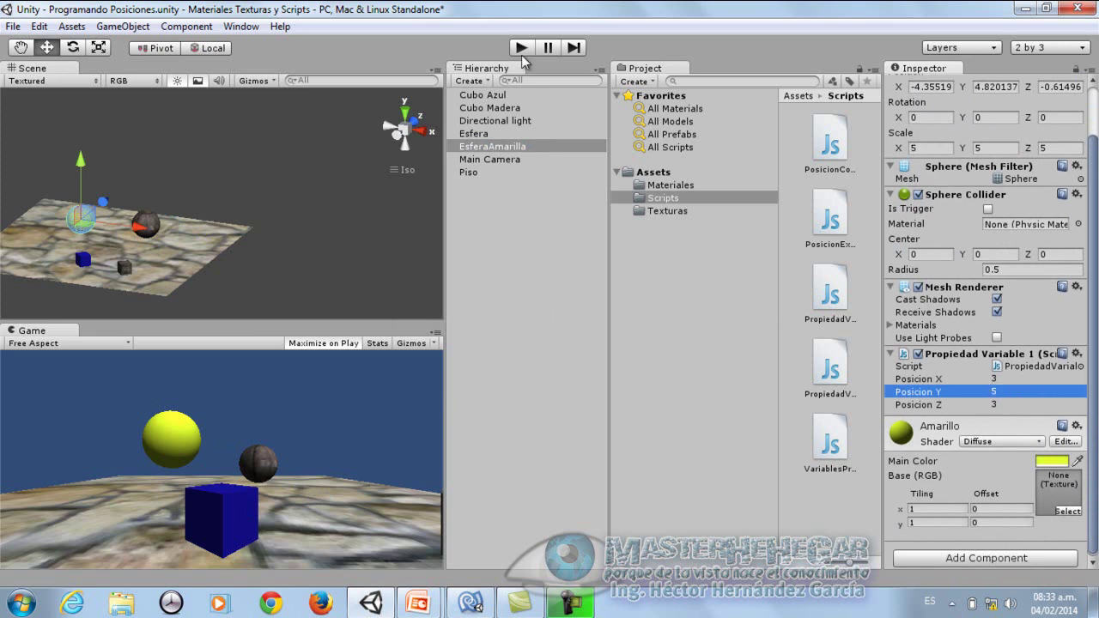
click(522, 48)
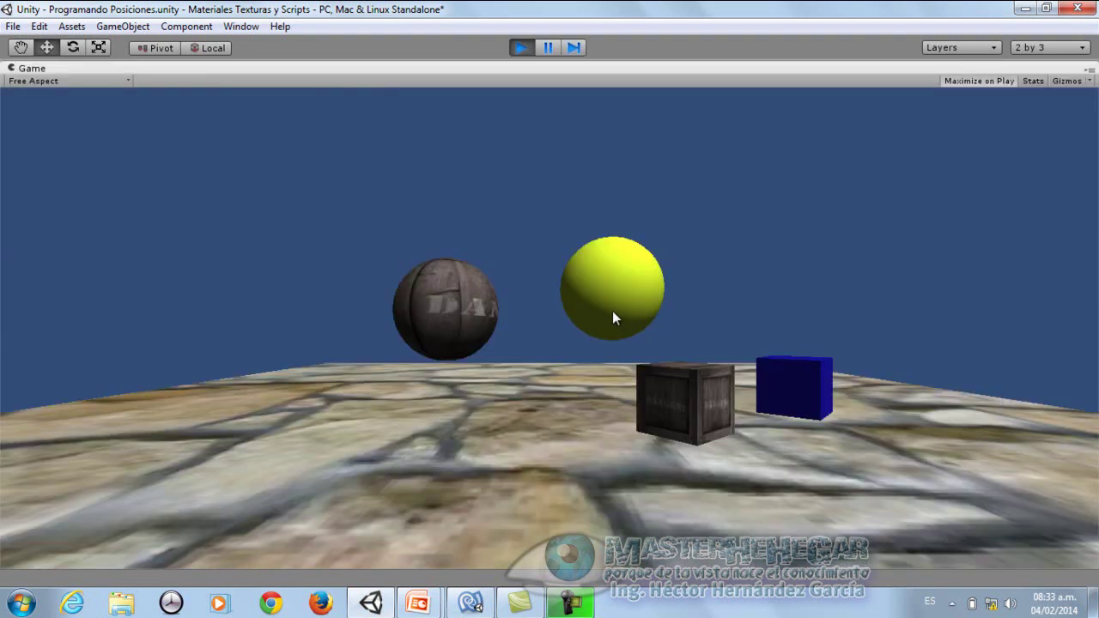
click(521, 47)
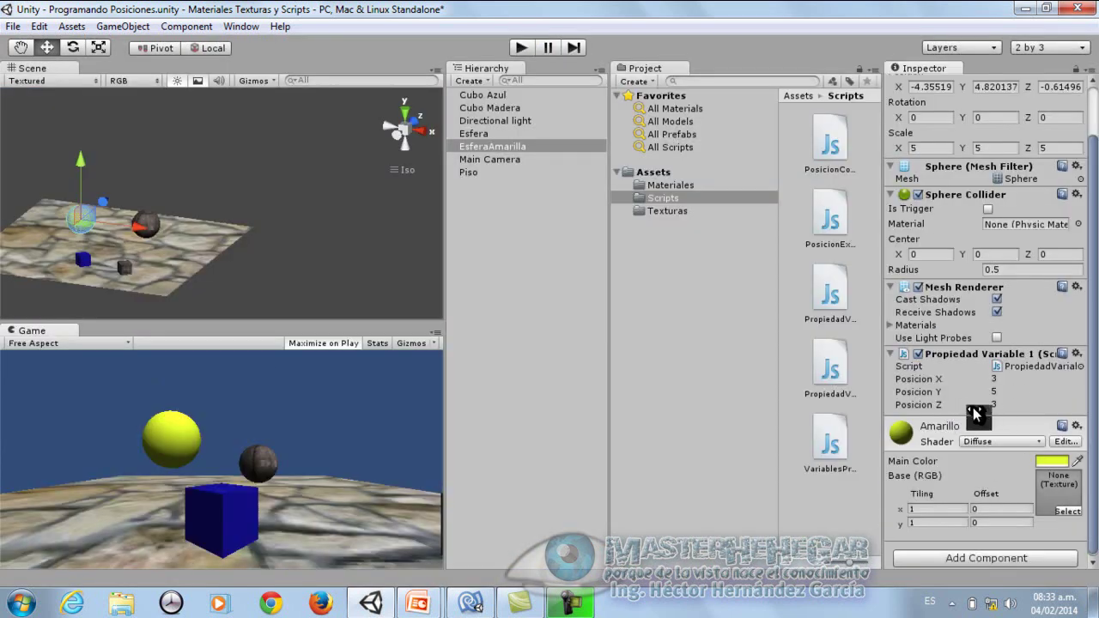
Step: Set Posicion Z to -12 and test it in Play mode, where the sphere fills the view
click(1017, 405)
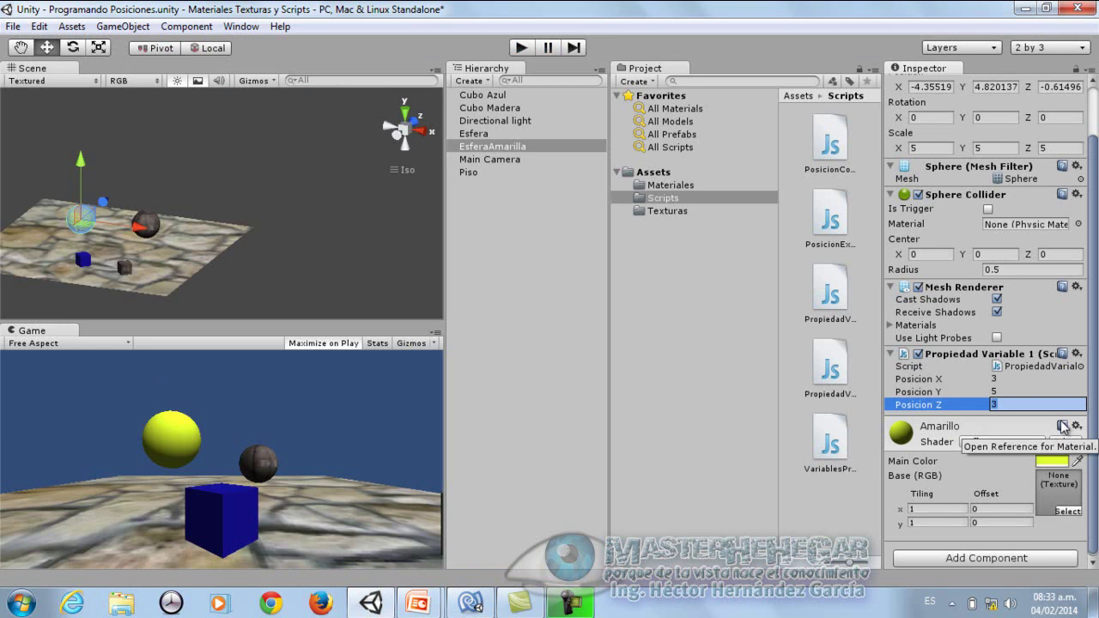
text(-)
text(12)
key(Return)
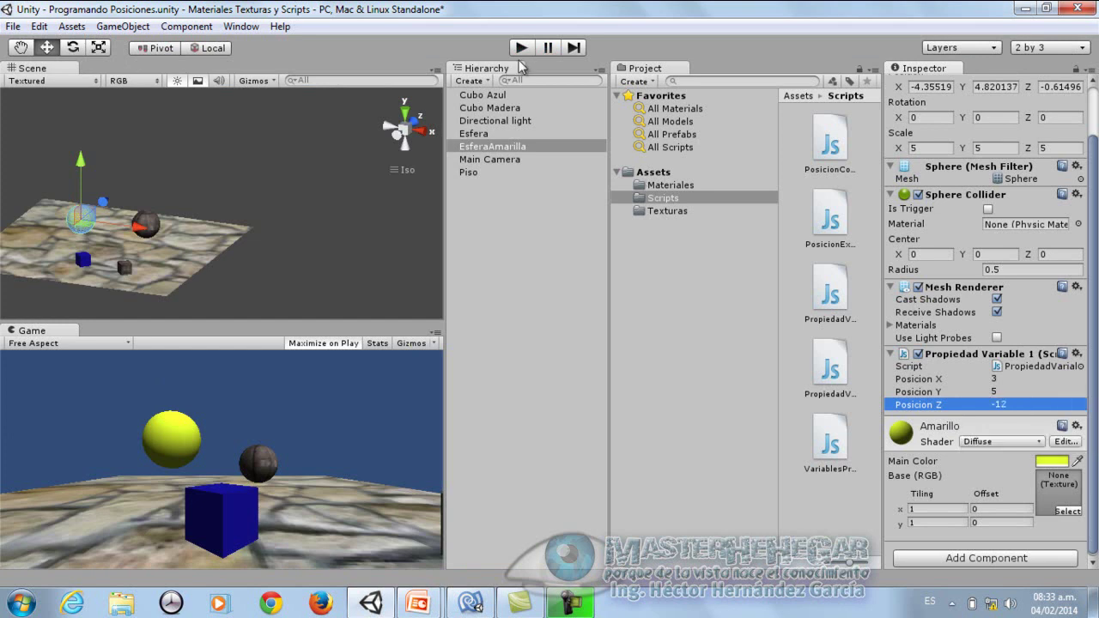
click(522, 47)
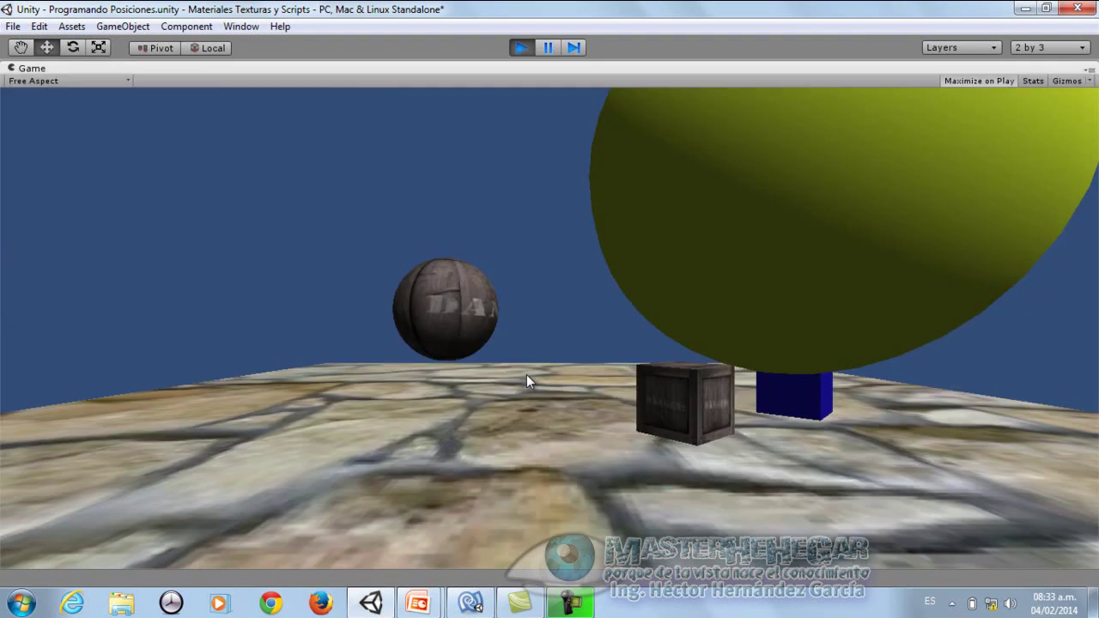
click(521, 49)
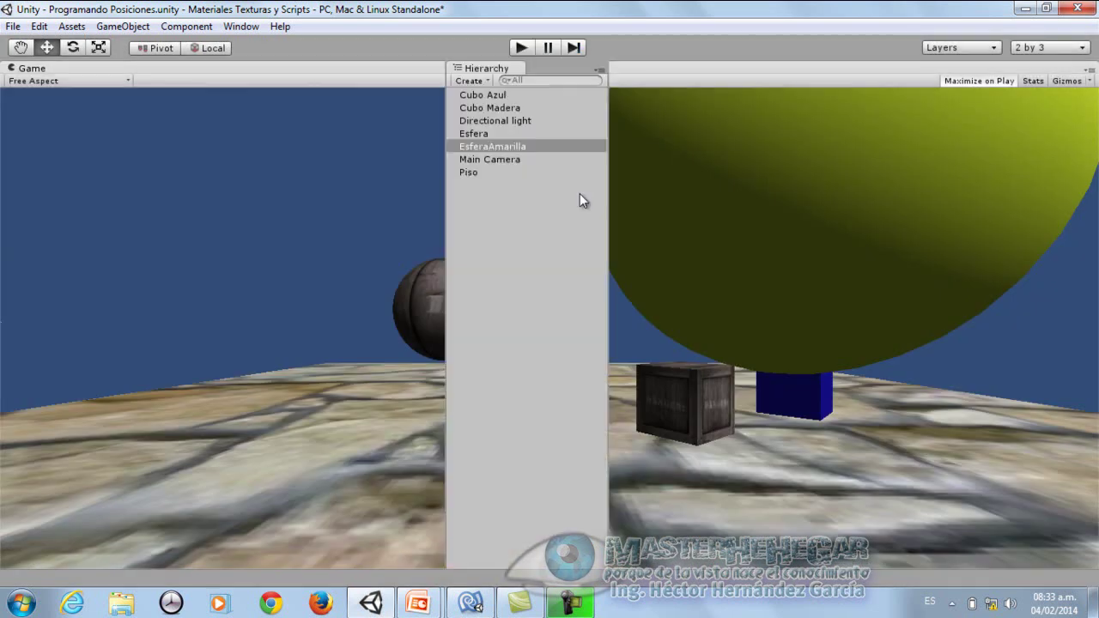
Step: Set Posicion Z to 20 and test it in Play mode, where the sphere appears small and distant
click(1001, 406)
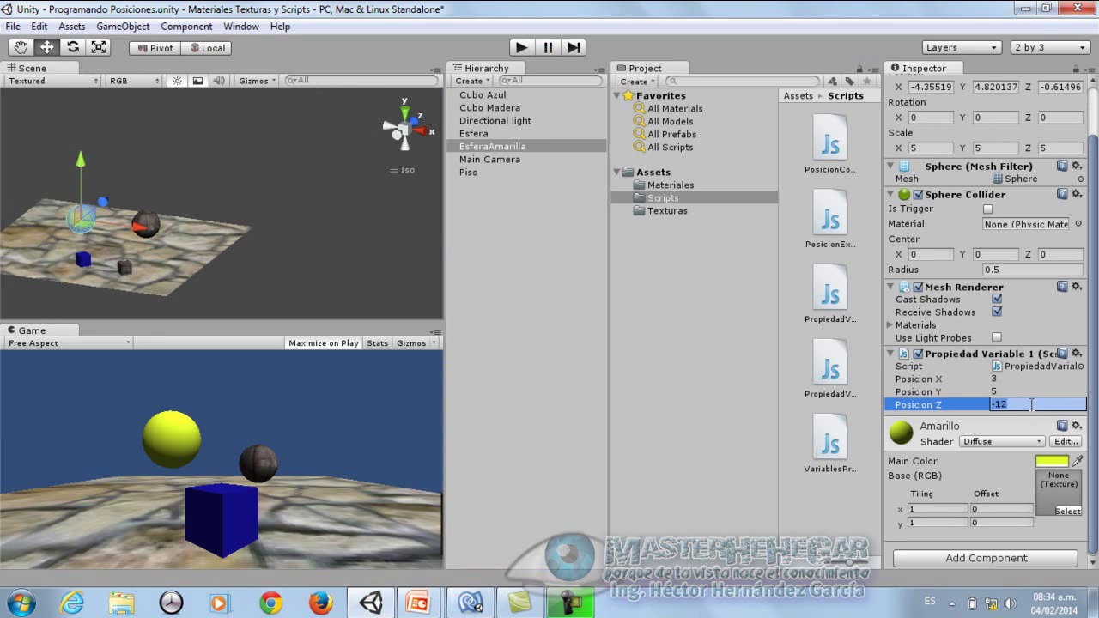
text(20)
key(Return)
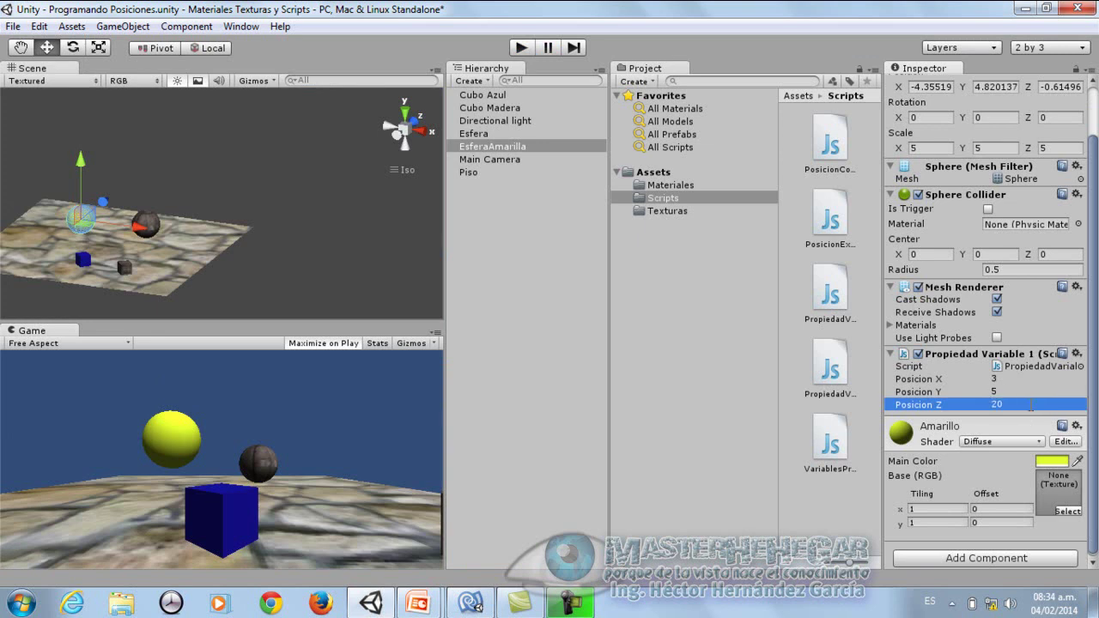
click(520, 48)
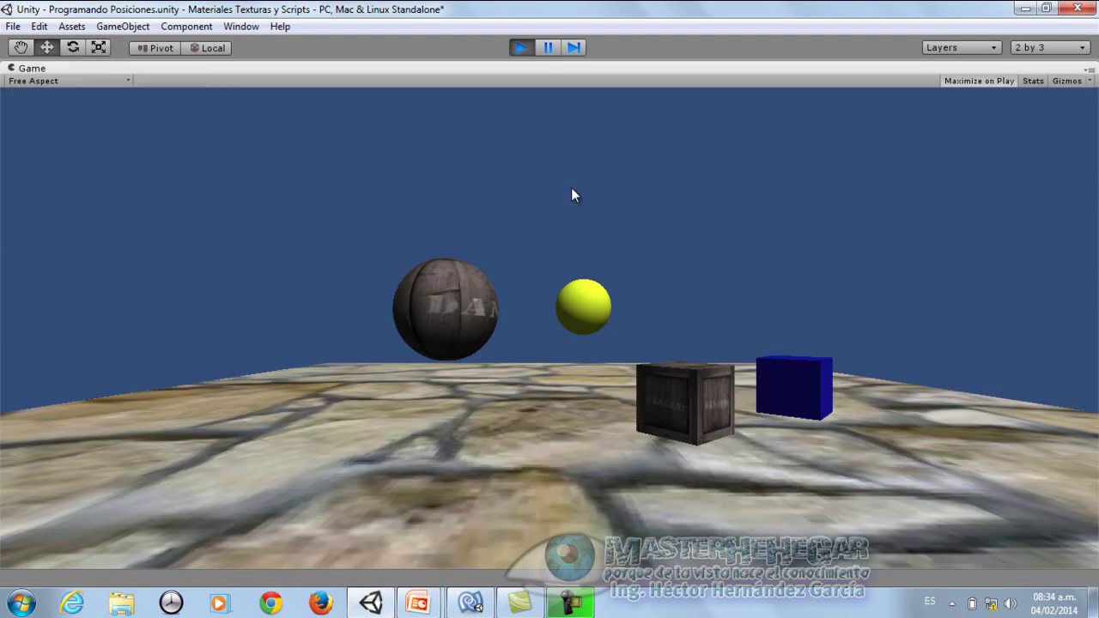
click(520, 48)
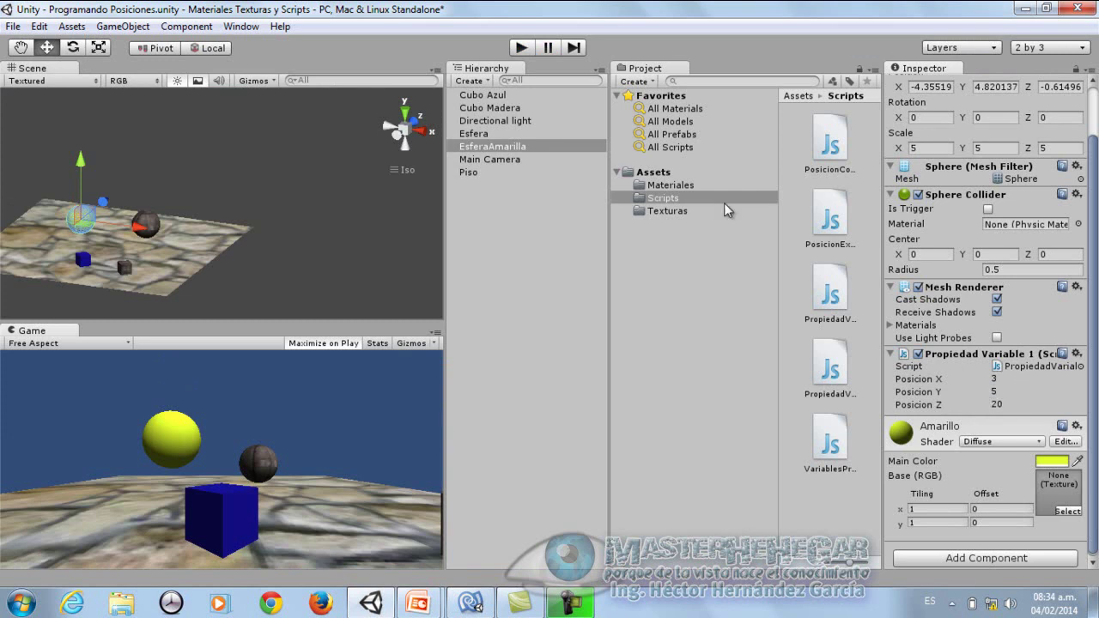
click(829, 296)
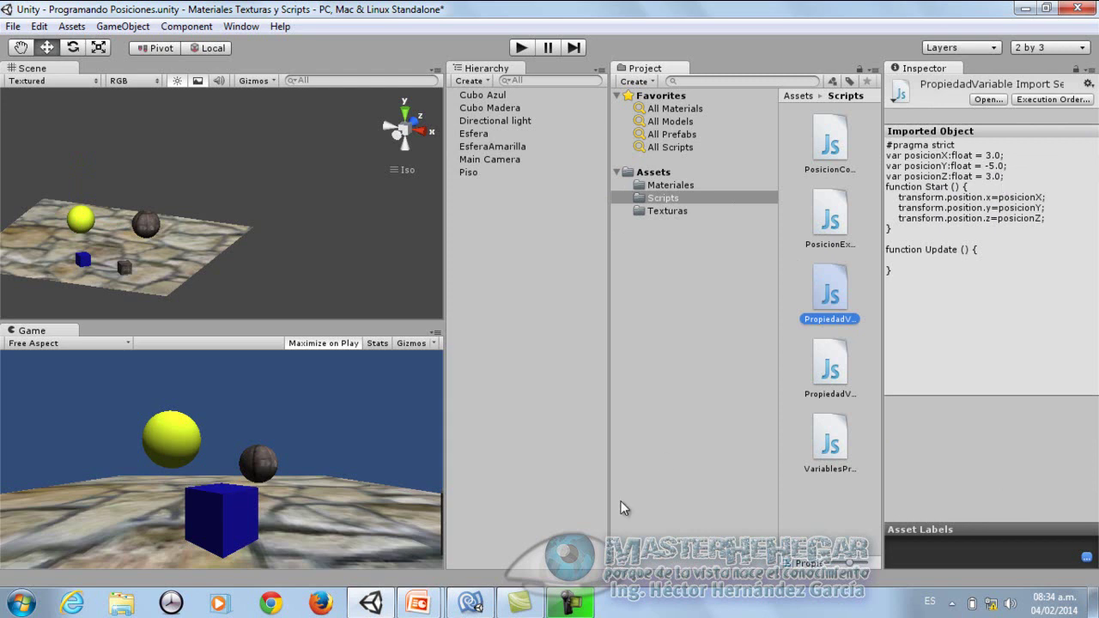
click(470, 604)
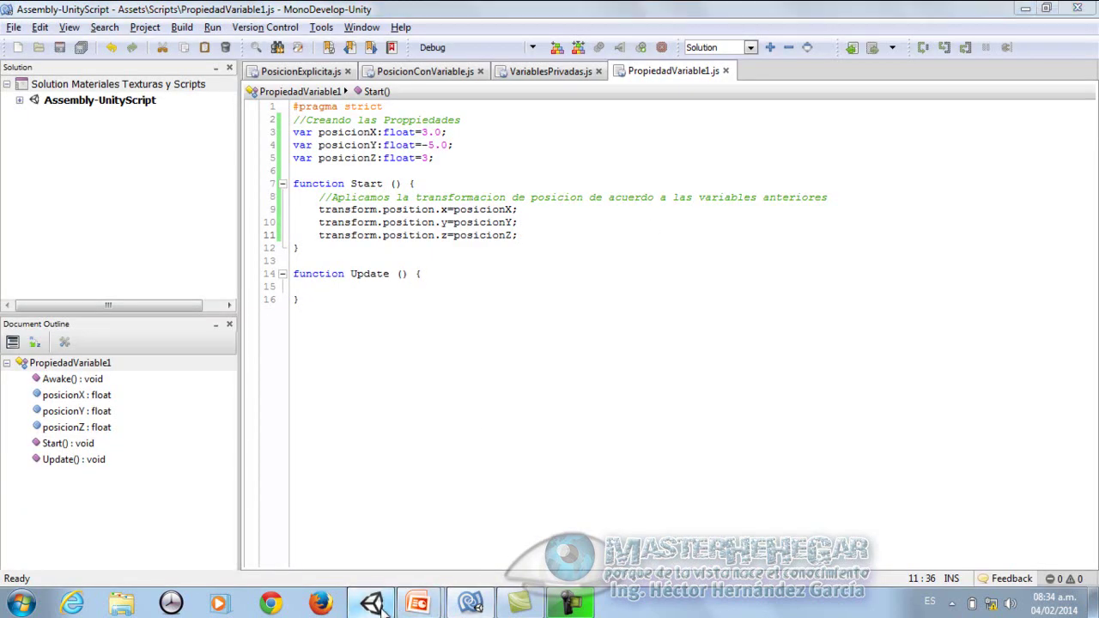
click(371, 603)
click(492, 148)
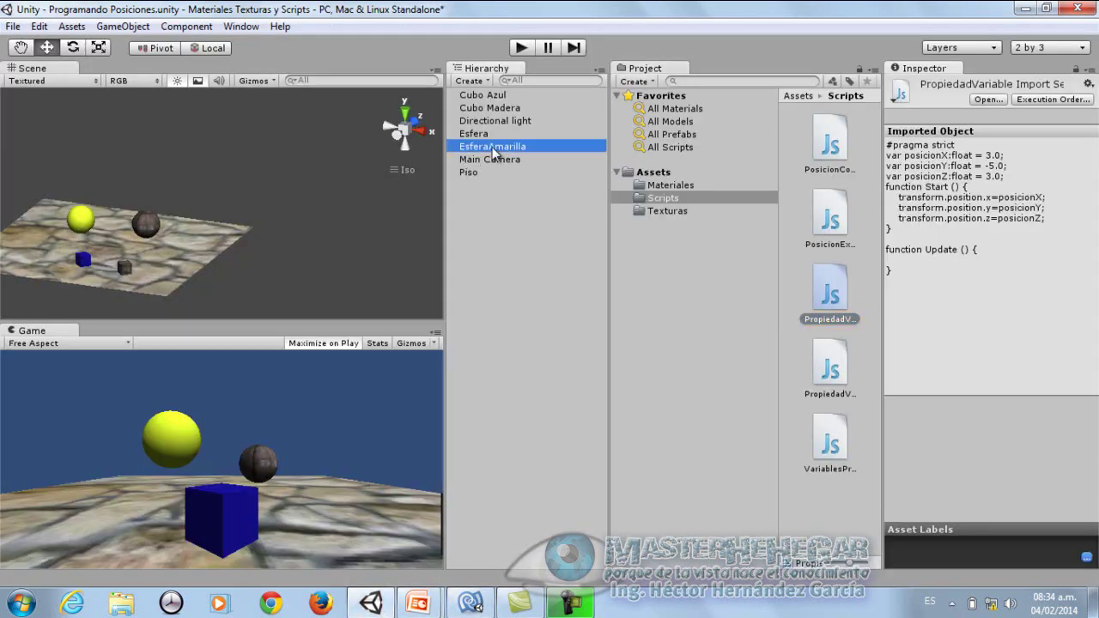